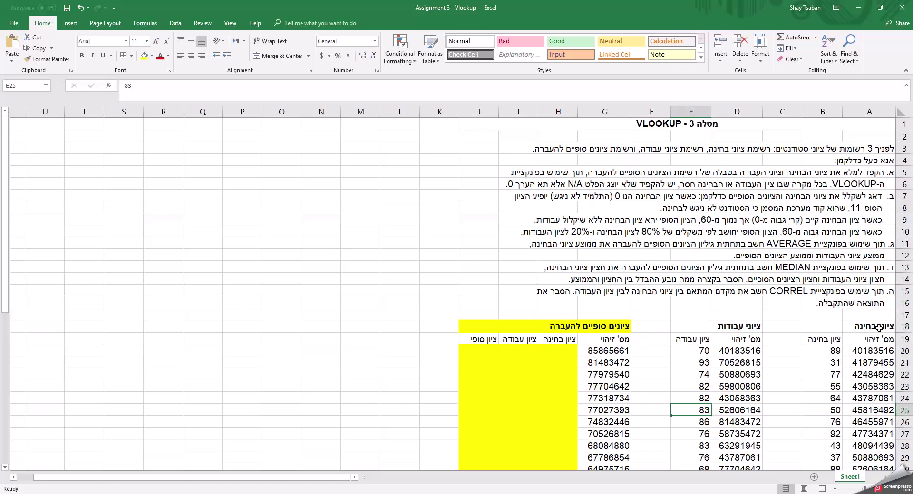
pyautogui.moveTo(876, 327); pyautogui.dragTo(829, 386)
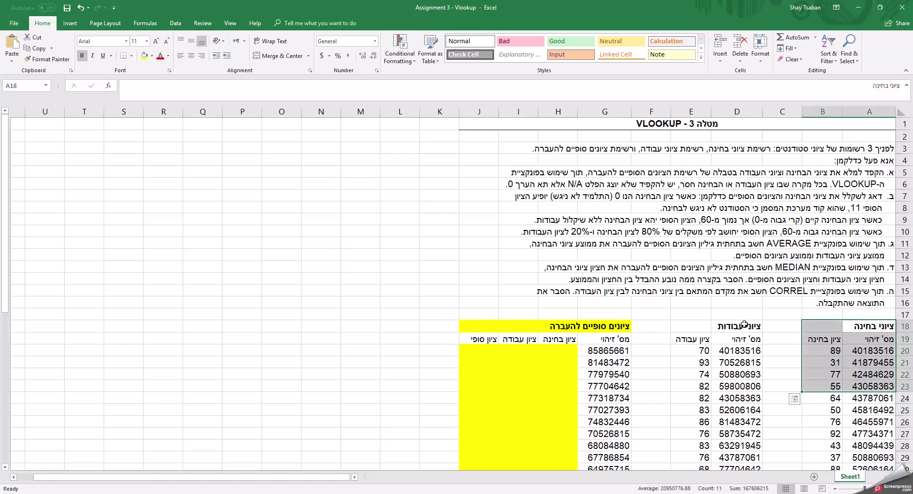
pyautogui.moveTo(744, 328); pyautogui.dragTo(682, 377)
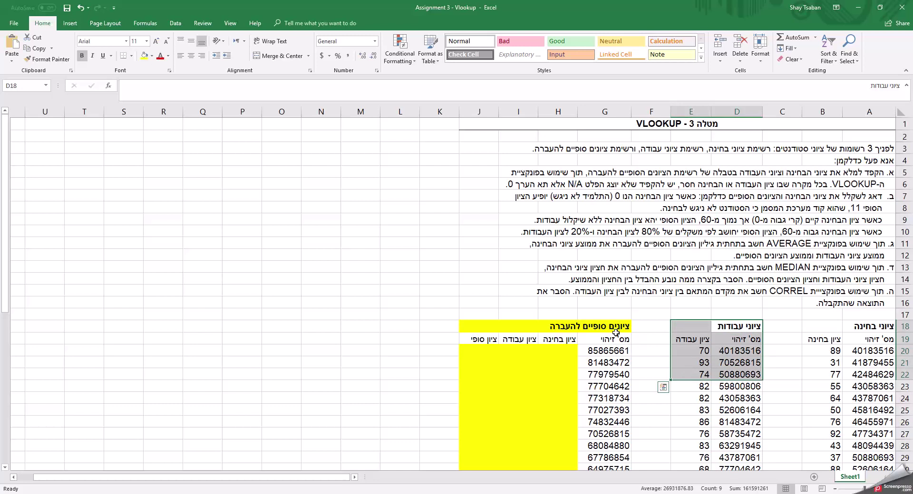
pyautogui.moveTo(615, 328); pyautogui.dragTo(530, 386)
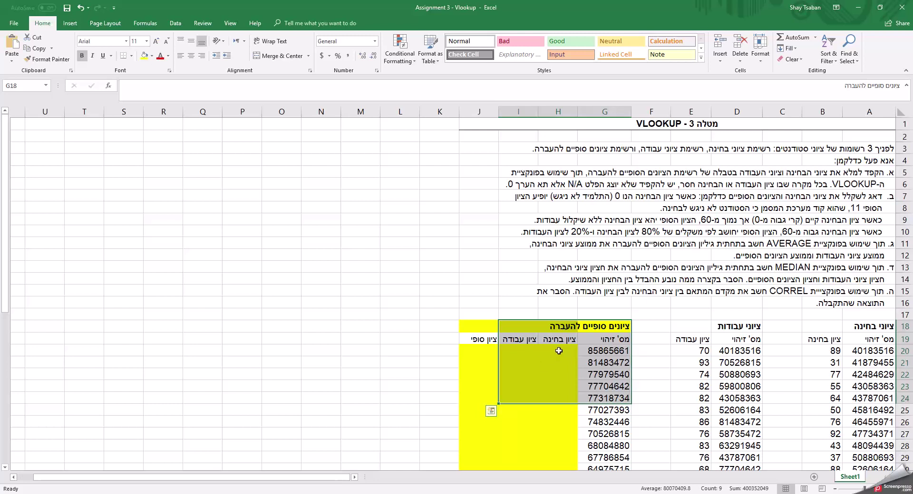
pyautogui.click(591, 354)
# Start a VLOOKUP formula in H20 with the ID number in G20 as the lookup value
pyautogui.click(566, 355)
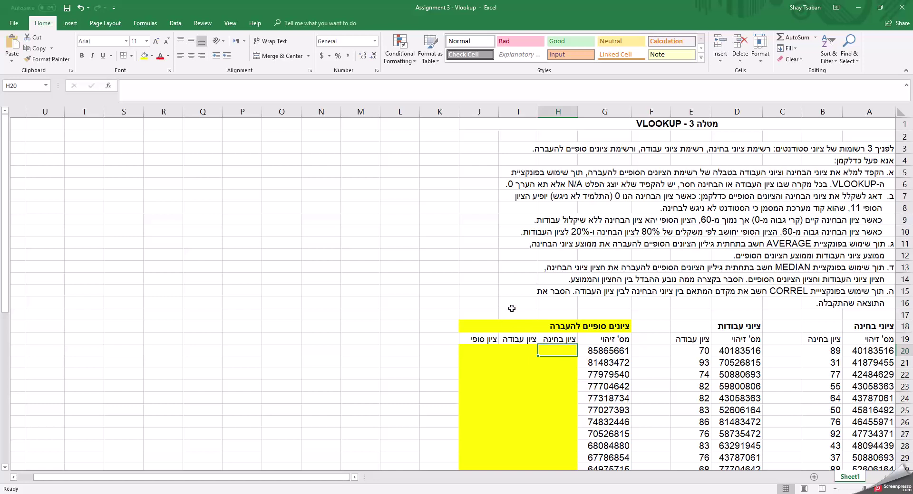
pyautogui.write('=')
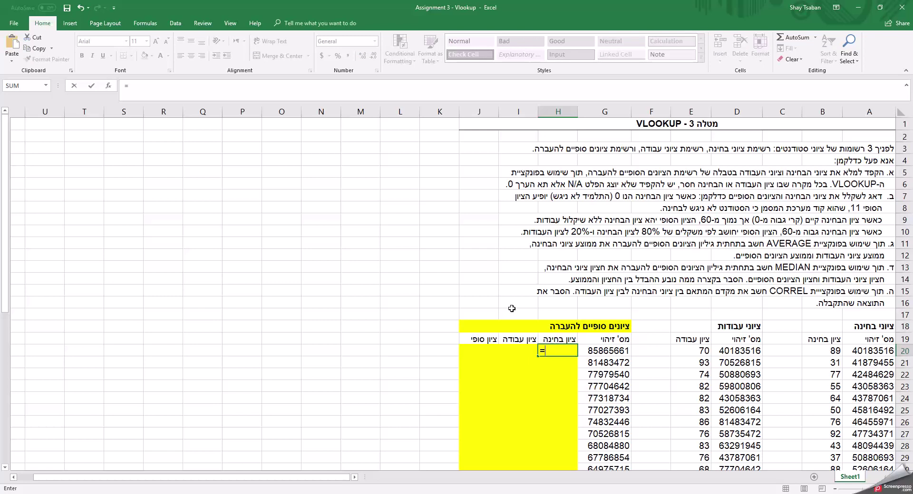
pyautogui.write('vlookup')
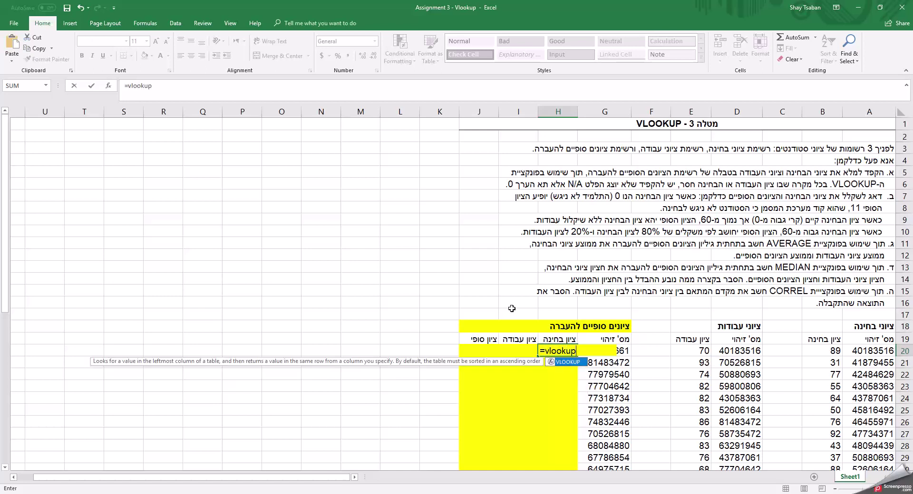
pyautogui.write('(')
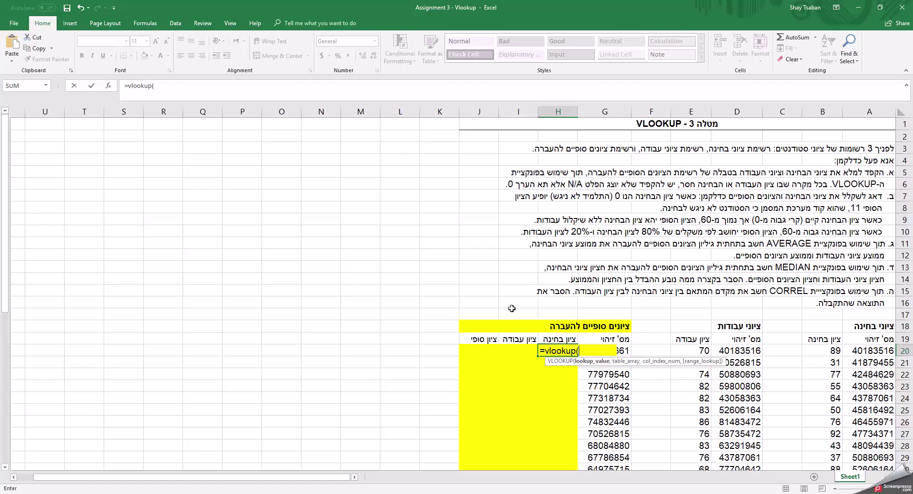
pyautogui.click(624, 350)
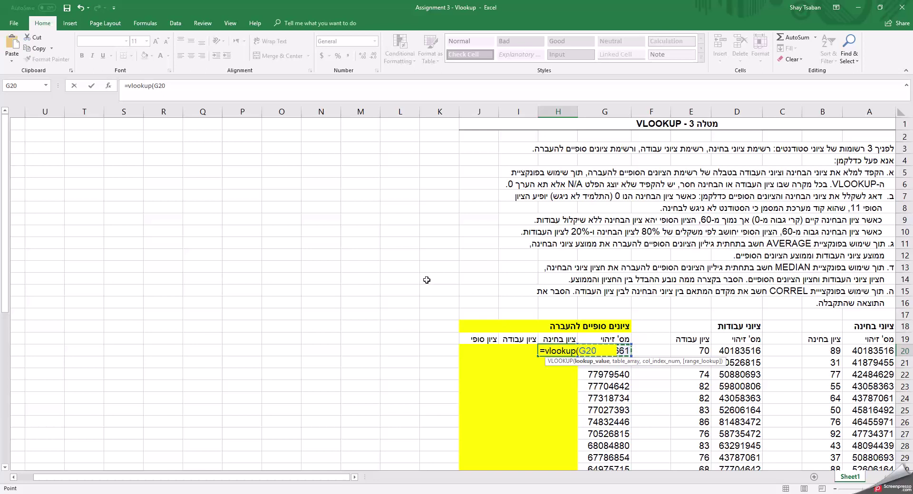
pyautogui.write("'")
pyautogui.write(',')
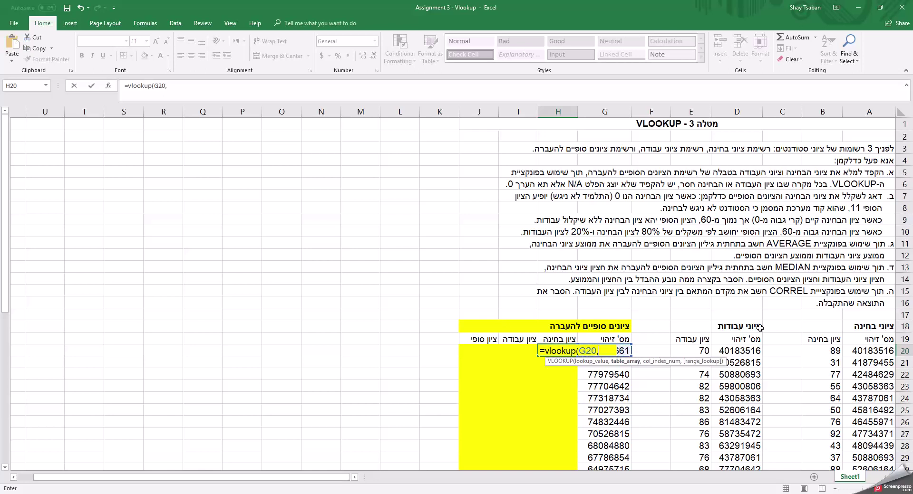
# Complete the VLOOKUP arguments with table range A19:B45, column index 2 and exact match 0
pyautogui.click(863, 337)
pyautogui.moveTo(848, 338); pyautogui.dragTo(825, 452)
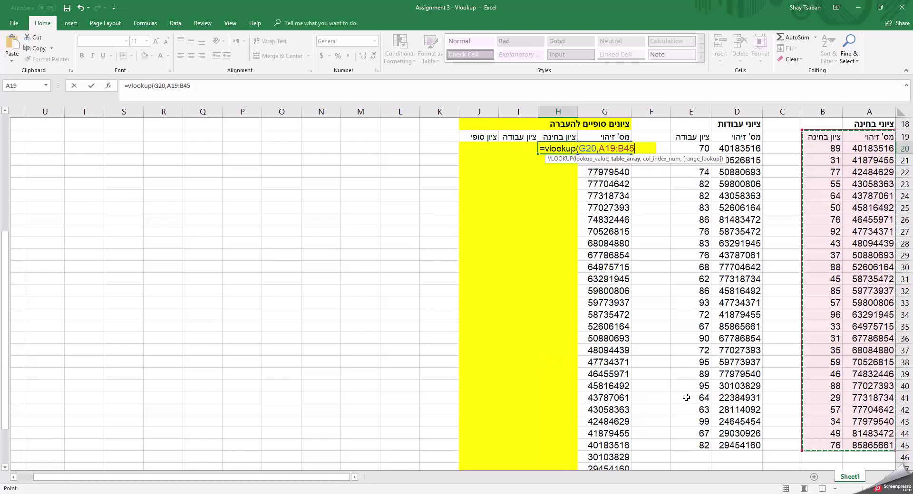
pyautogui.scroll(5, 680, 341)
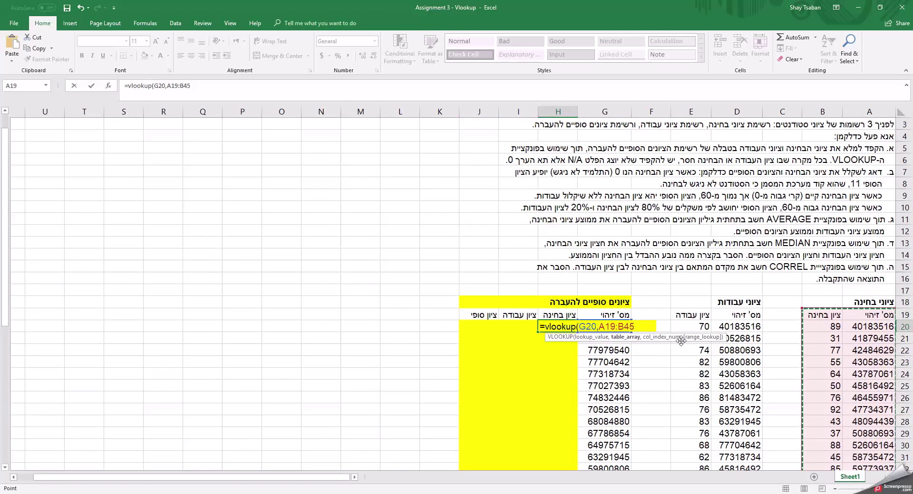
pyautogui.write(',')
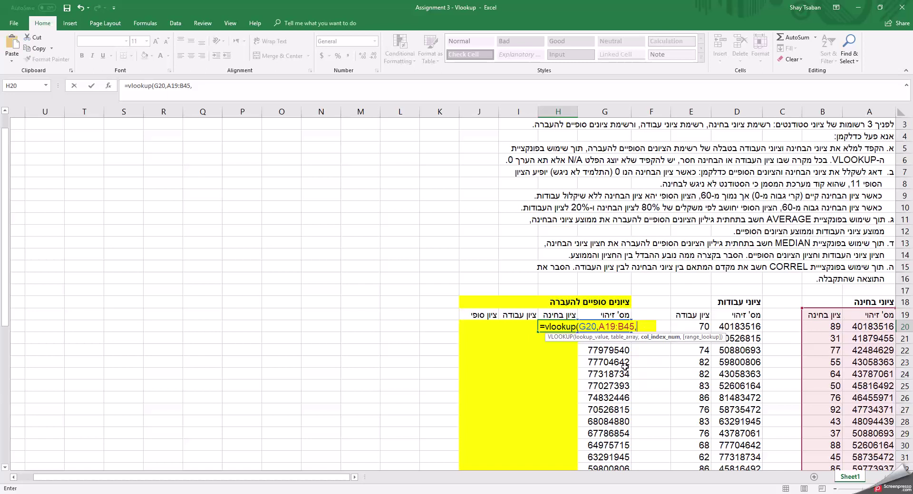
pyautogui.write('2,')
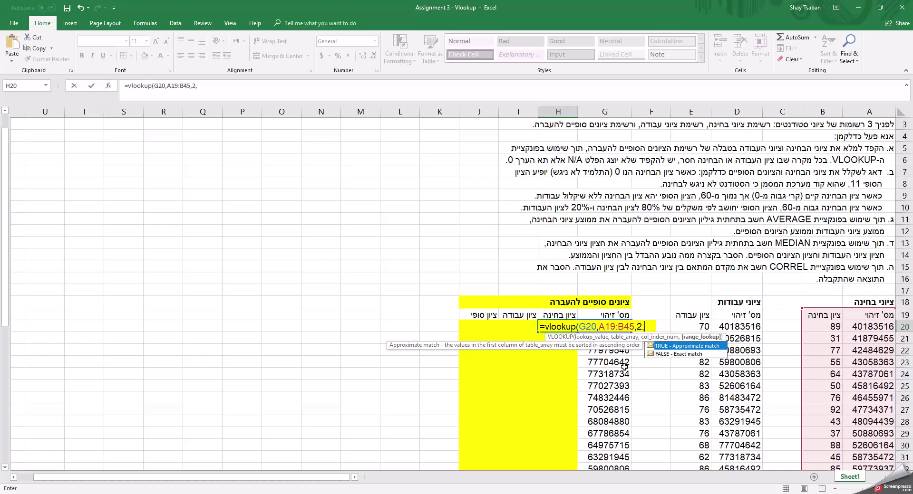
pyautogui.write('0)')
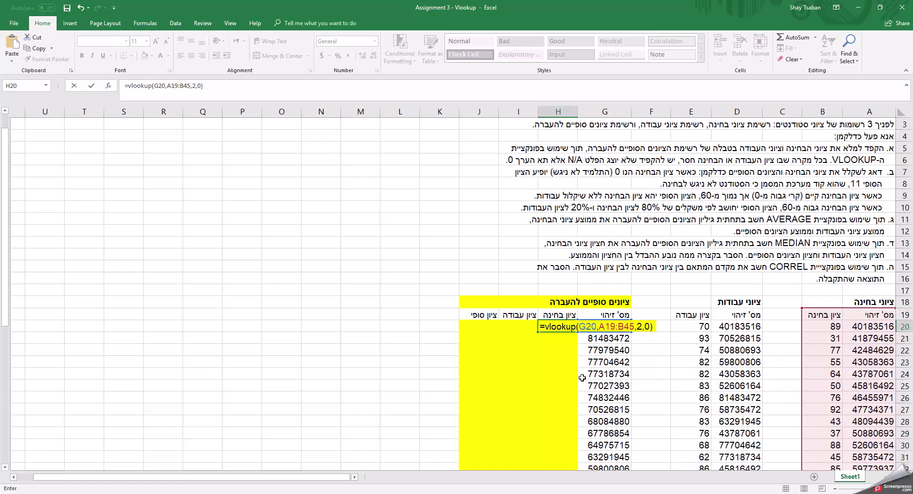
# Lock the rows of the table range in the H20 formula as A$19:B$45 and enter the formula
pyautogui.click(606, 326)
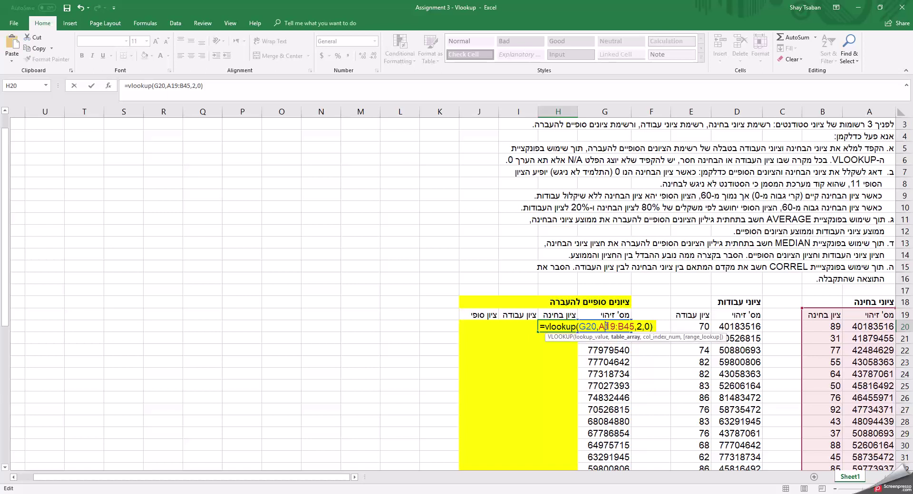
pyautogui.press('F4')
pyautogui.press('F4')
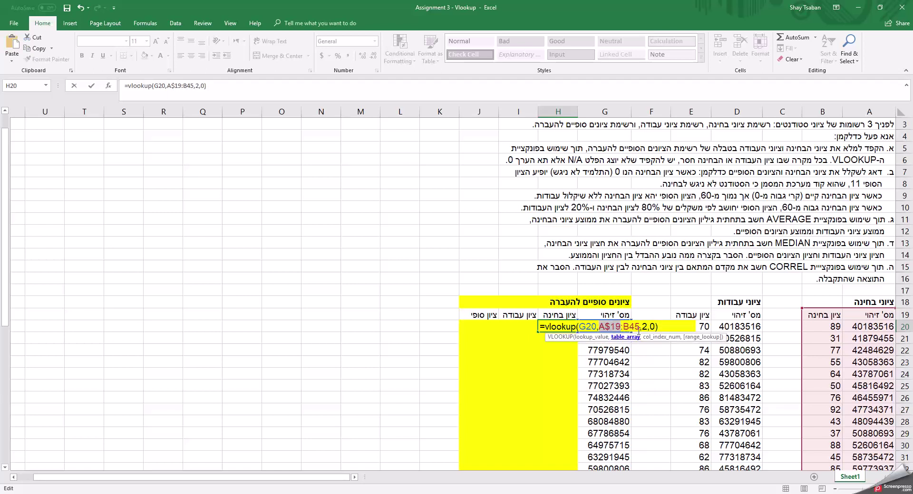
pyautogui.click(631, 326)
pyautogui.press('F4')
pyautogui.press('F4')
pyautogui.click(651, 328)
pyautogui.click(639, 327)
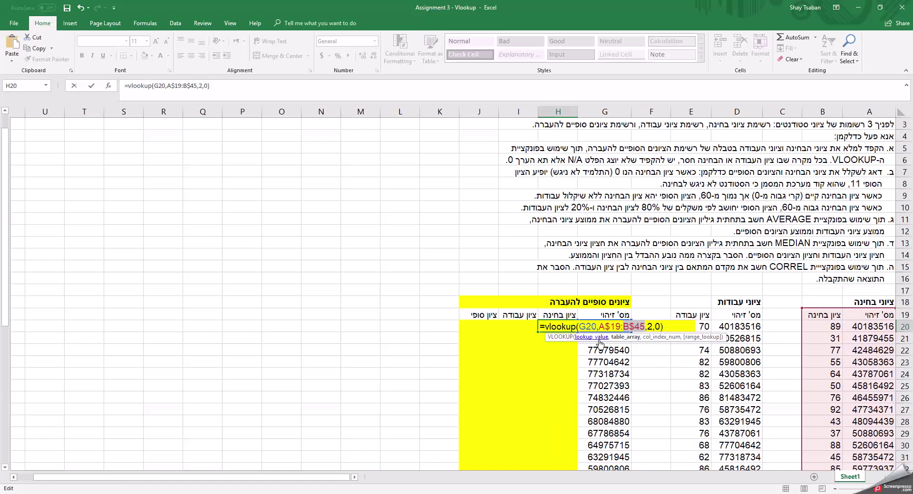
pyautogui.press('Return')
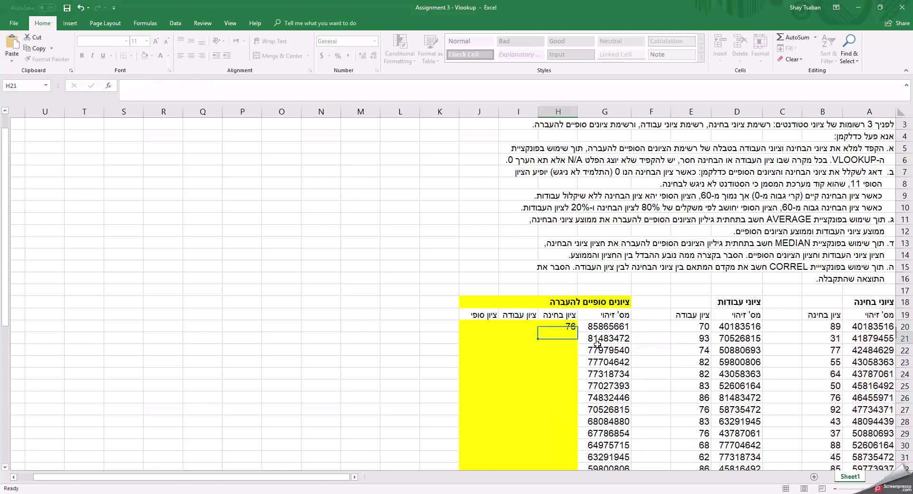
# Fill the VLOOKUP formula from H20 down the exam grade column to H51 and check the results
pyautogui.click(554, 328)
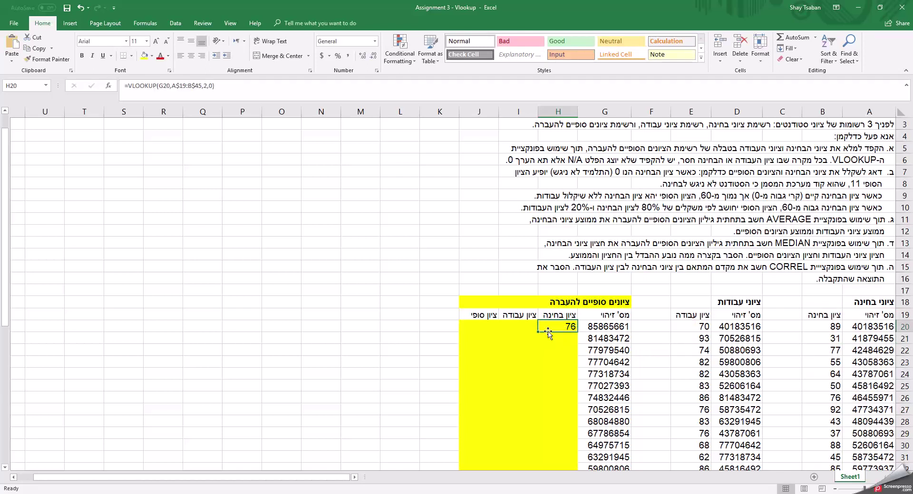
pyautogui.scroll(-1, 551, 323)
pyautogui.doubleClick(577, 296)
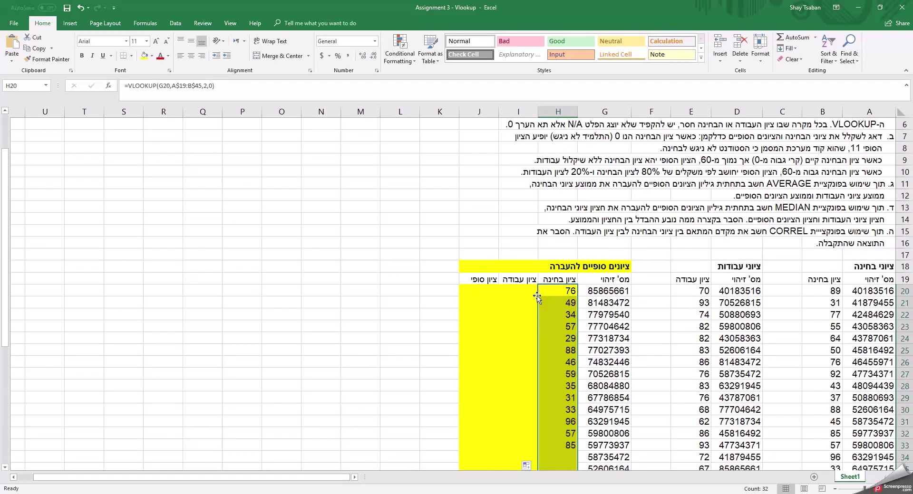
pyautogui.scroll(-7, 566, 351)
pyautogui.scroll(2, 561, 354)
pyautogui.scroll(-3, 563, 354)
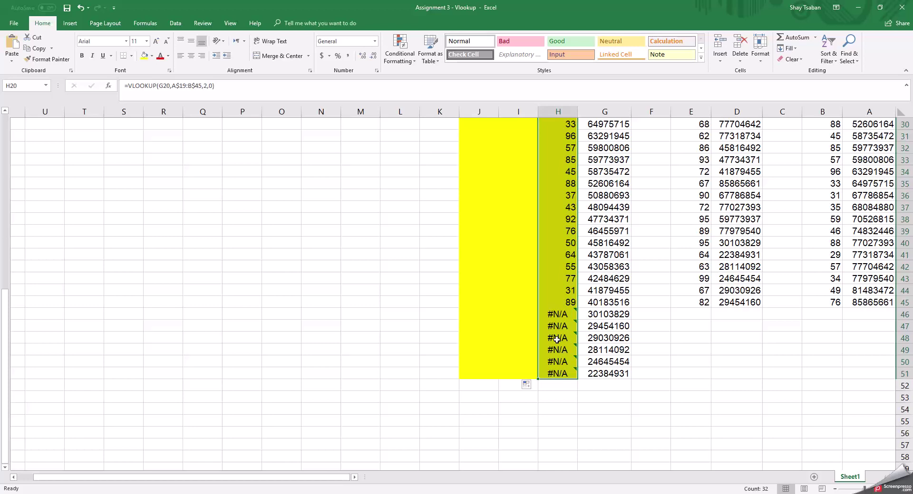
# Wrap the VLOOKUP in H20 in an ISNA check that serves as the logical test of an IF function
pyautogui.scroll(6, 556, 339)
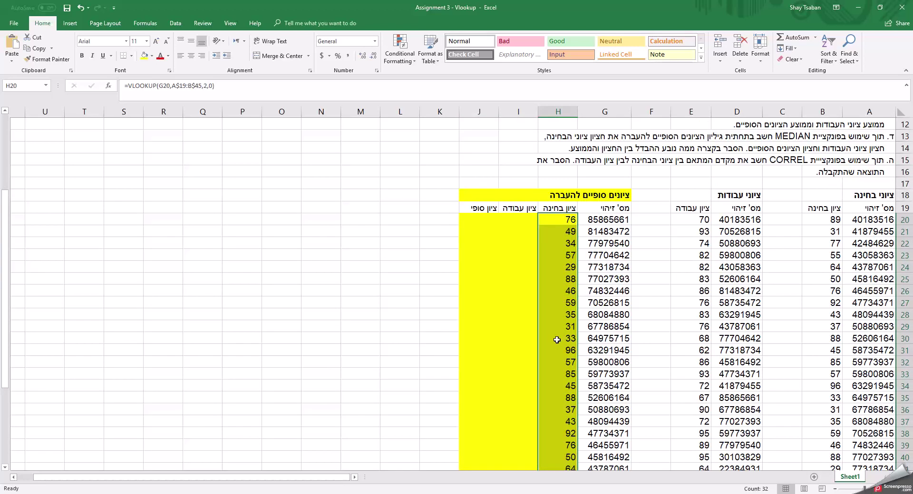
pyautogui.doubleClick(556, 218)
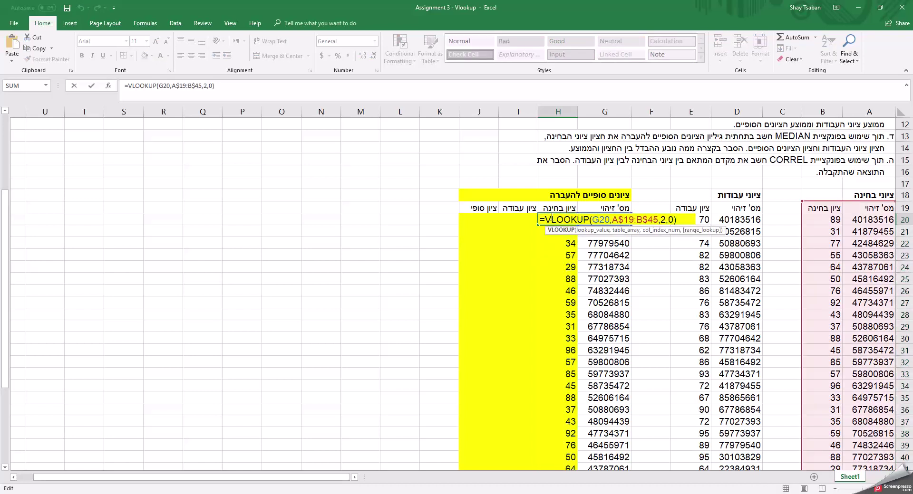
pyautogui.click(544, 219)
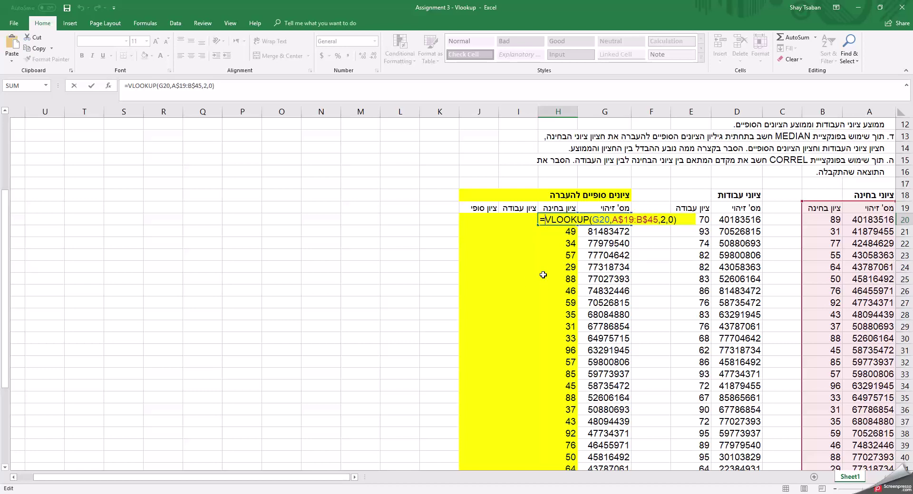
pyautogui.write('if(')
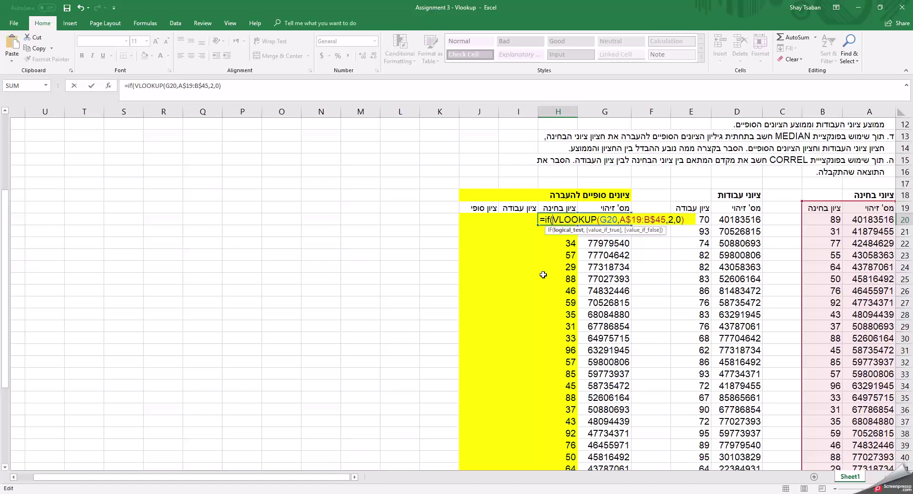
pyautogui.write('isna')
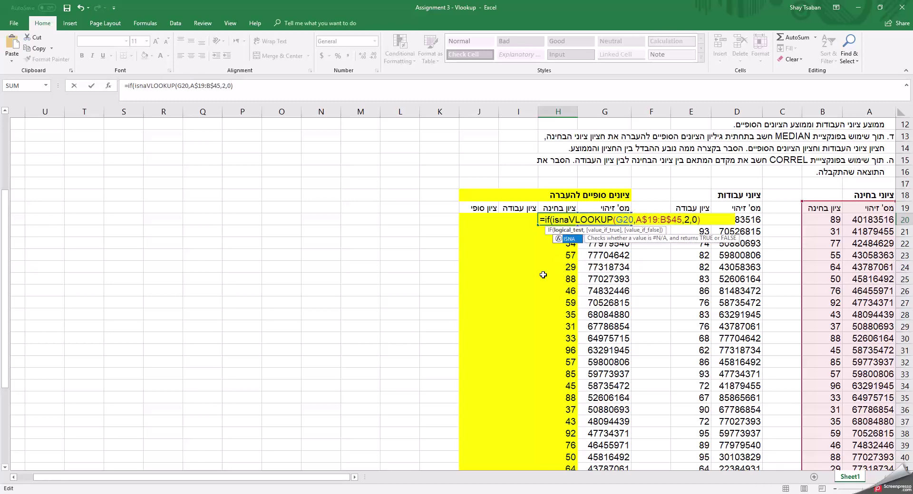
pyautogui.write('(')
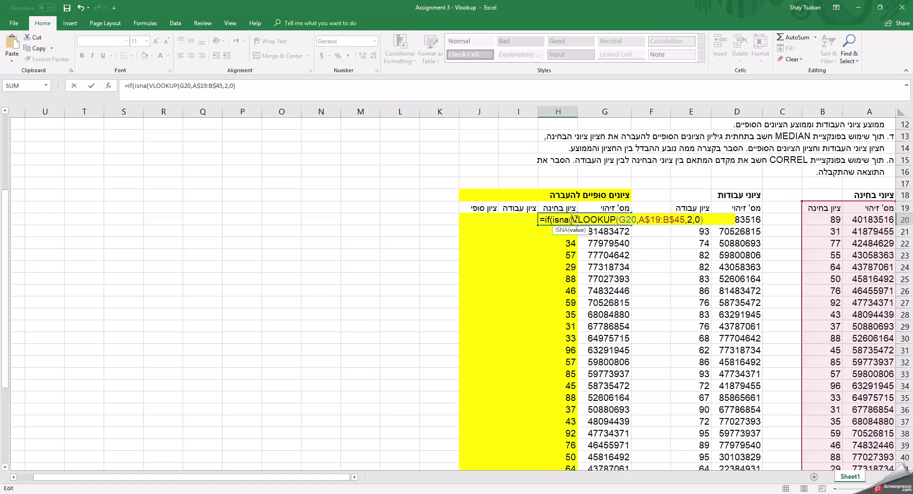
pyautogui.moveTo(574, 219); pyautogui.dragTo(709, 217)
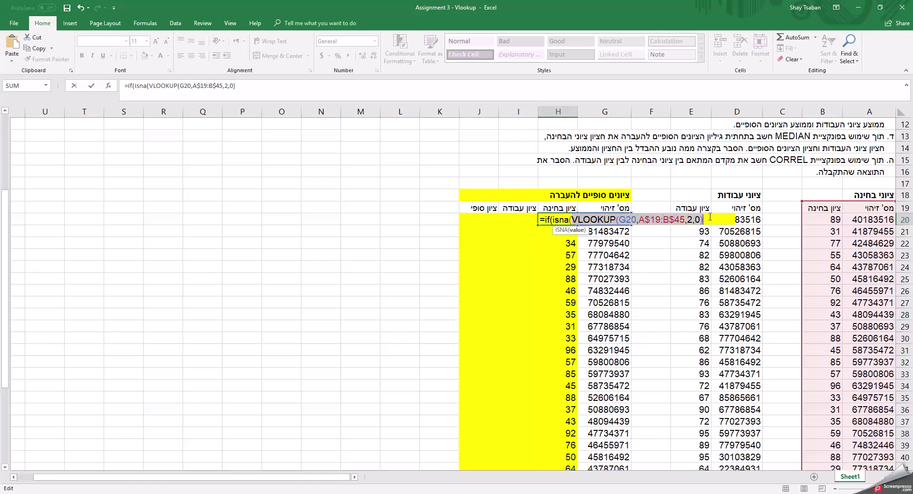
pyautogui.doubleClick(554, 219)
pyautogui.moveTo(570, 219); pyautogui.dragTo(699, 219)
pyautogui.click(703, 220)
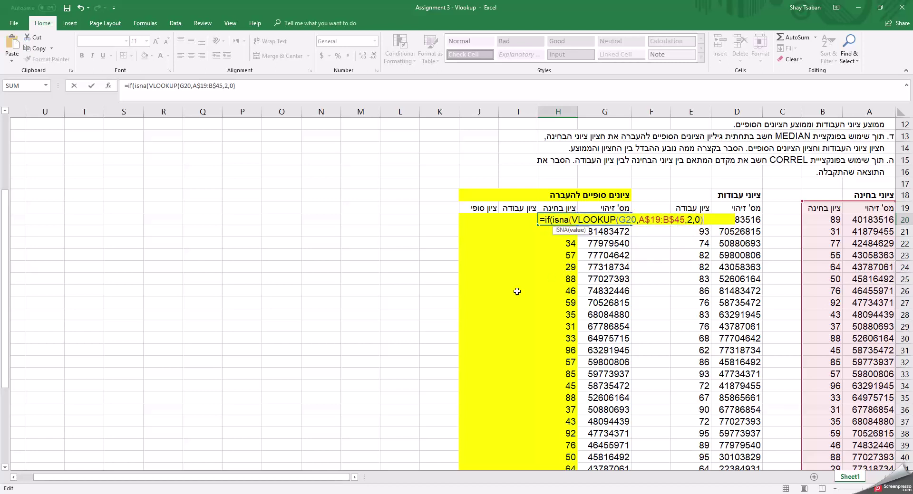
pyautogui.write('),')
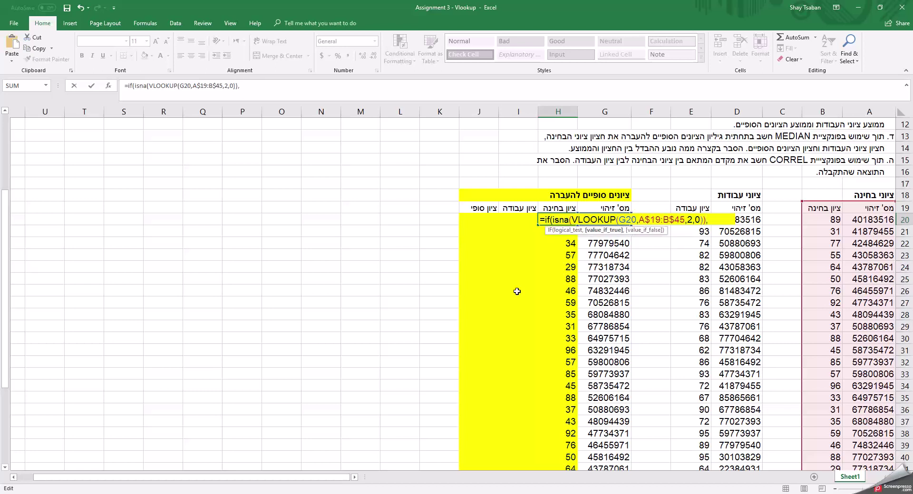
# Finish the IF in H20 with 0 as the true value and a copy of VLOOKUP(G20,A$19:B$45,2,0) as the false value
pyautogui.write('0,')
pyautogui.moveTo(573, 220); pyautogui.dragTo(701, 224)
pyautogui.hotkey('ctrl', 'c')
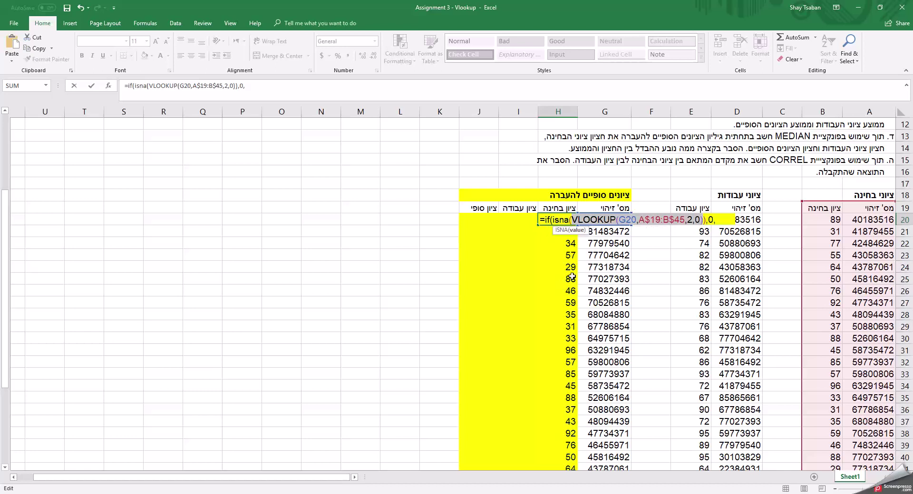
pyautogui.click(721, 221)
pyautogui.hotkey('ctrl', 'v')
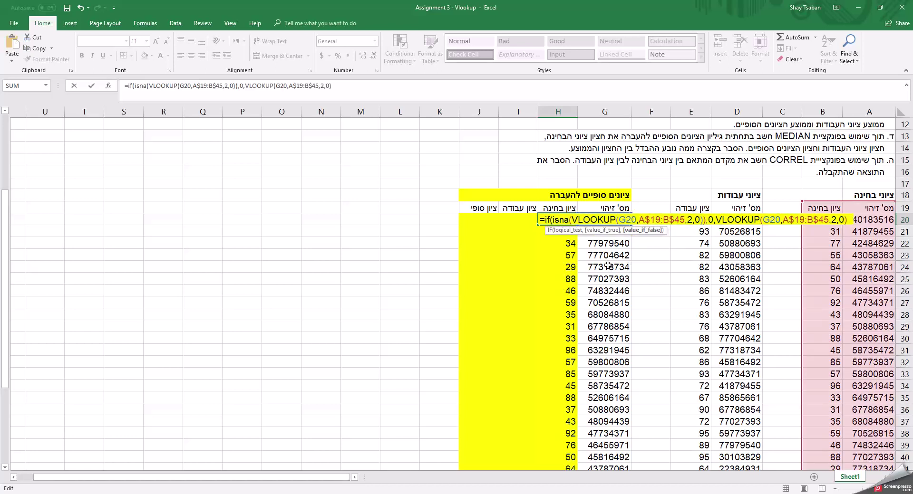
pyautogui.write(')')
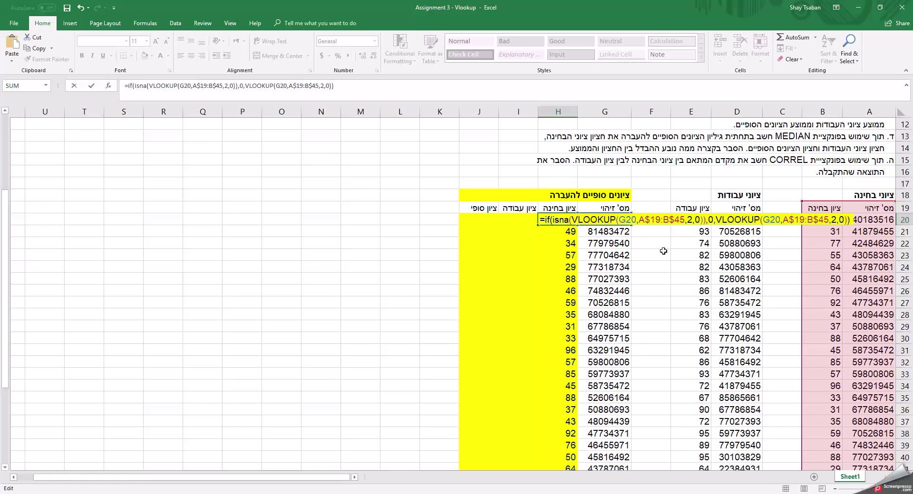
pyautogui.press('Return')
# Fill the IF/ISNA formula from H20 down the exam grade column to H51 and check the results
pyautogui.click(540, 221)
pyautogui.doubleClick(539, 223)
pyautogui.scroll(-9, 517, 257)
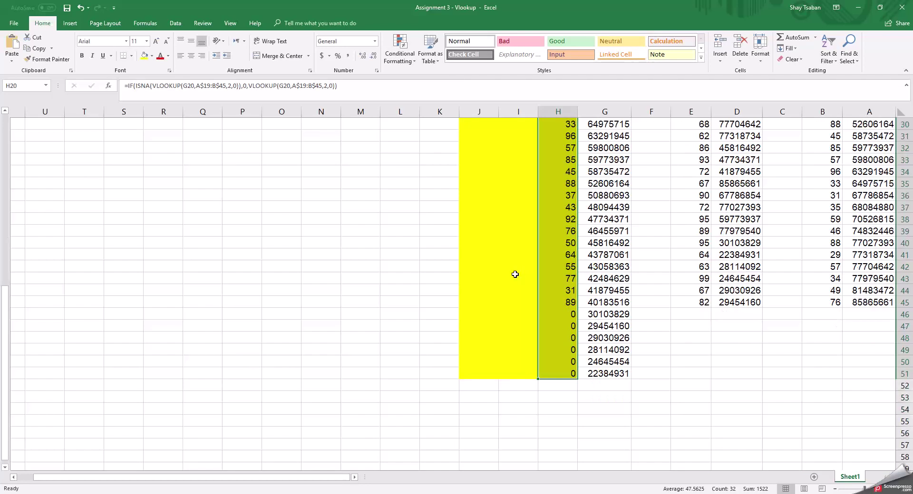
pyautogui.scroll(8, 562, 244)
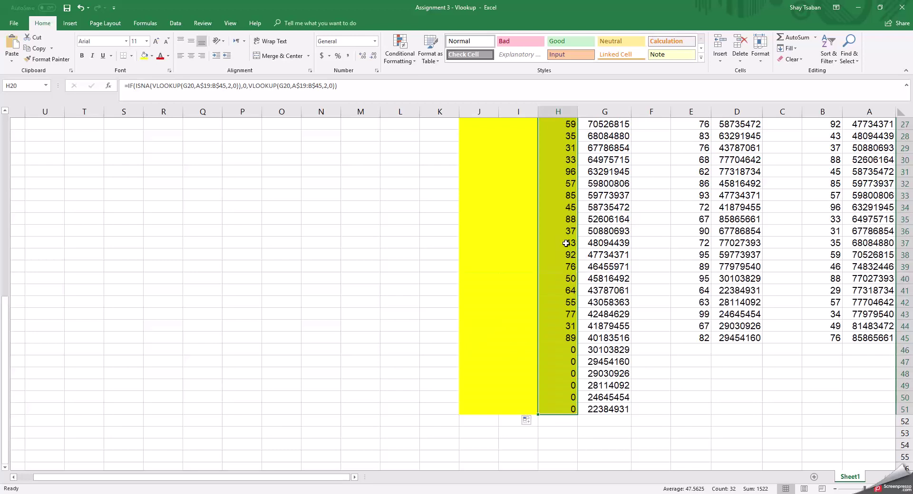
# Enter VLOOKUP(G20,D19:E45,2,0) in I20 to look up the first student's assignment grade
pyautogui.scroll(3, 562, 245)
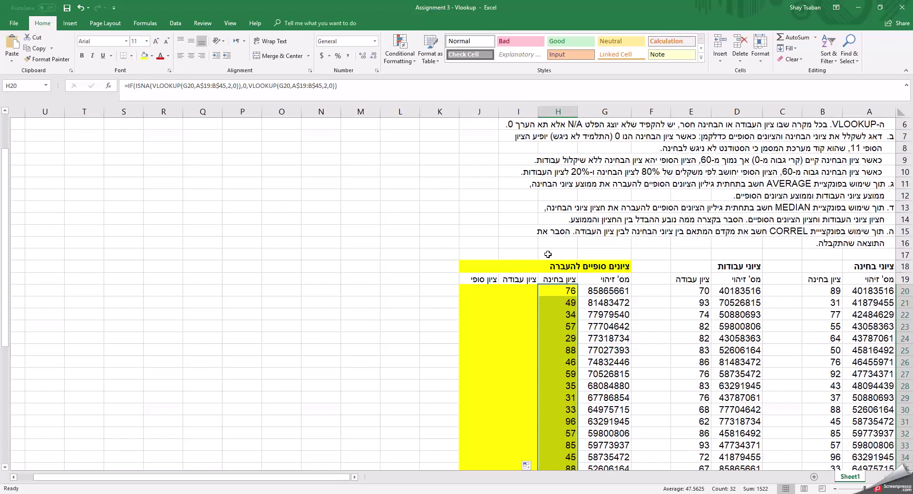
pyautogui.scroll(-1, 544, 256)
pyautogui.click(521, 257)
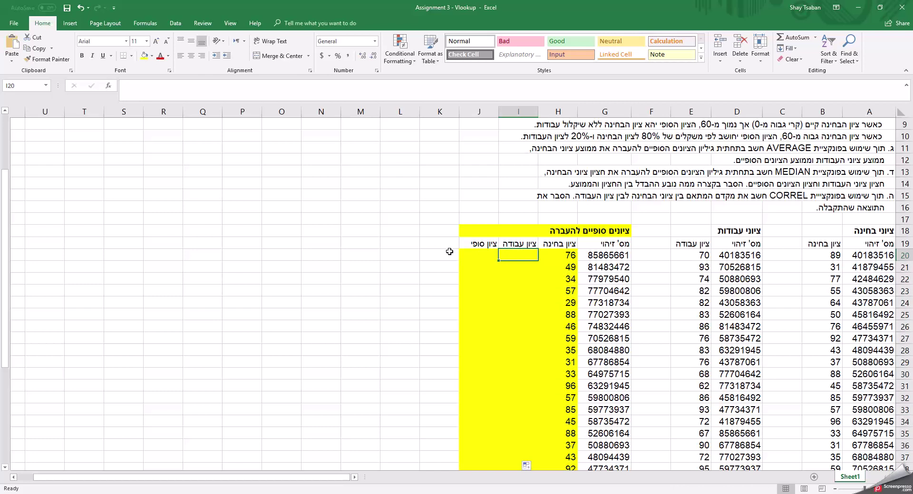
pyautogui.write('=v')
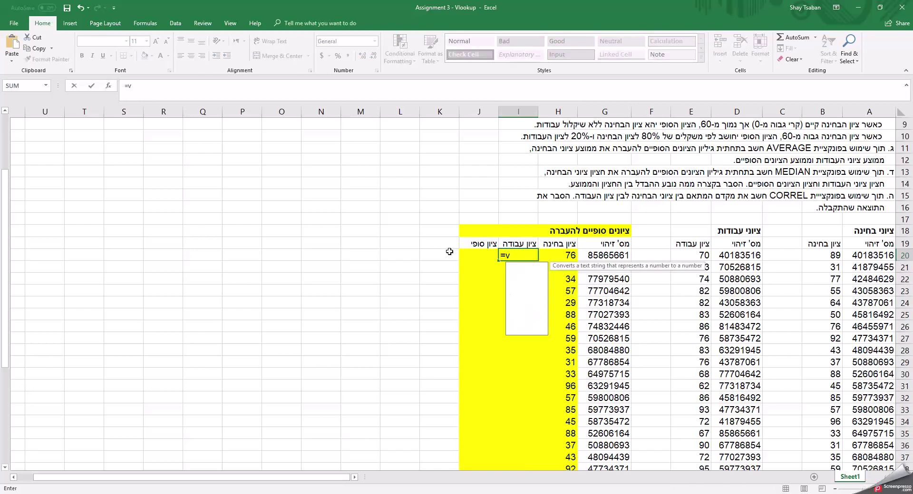
pyautogui.write('lookup')
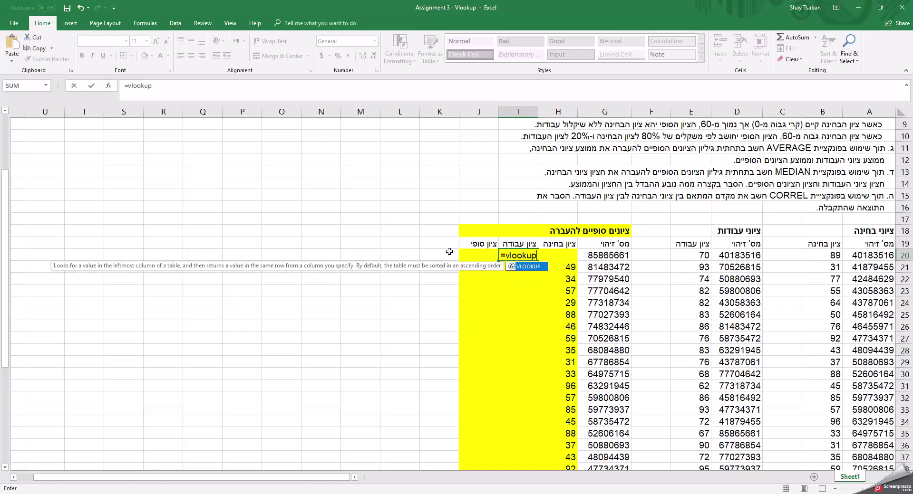
pyautogui.write('(')
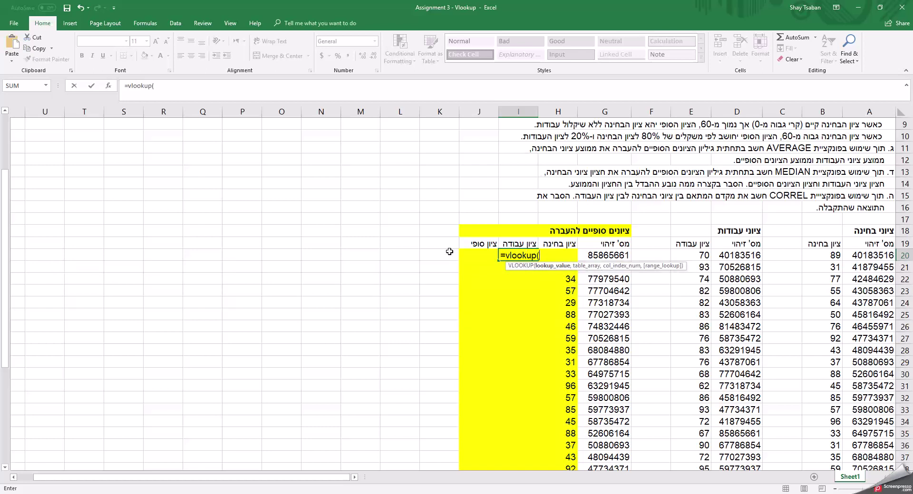
pyautogui.click(616, 257)
pyautogui.write(',')
pyautogui.moveTo(743, 241); pyautogui.dragTo(698, 446)
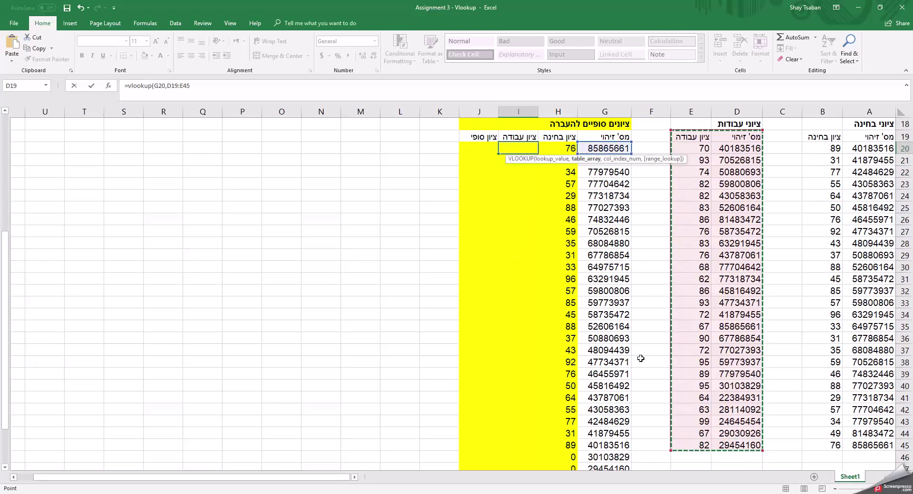
pyautogui.scroll(4, 609, 328)
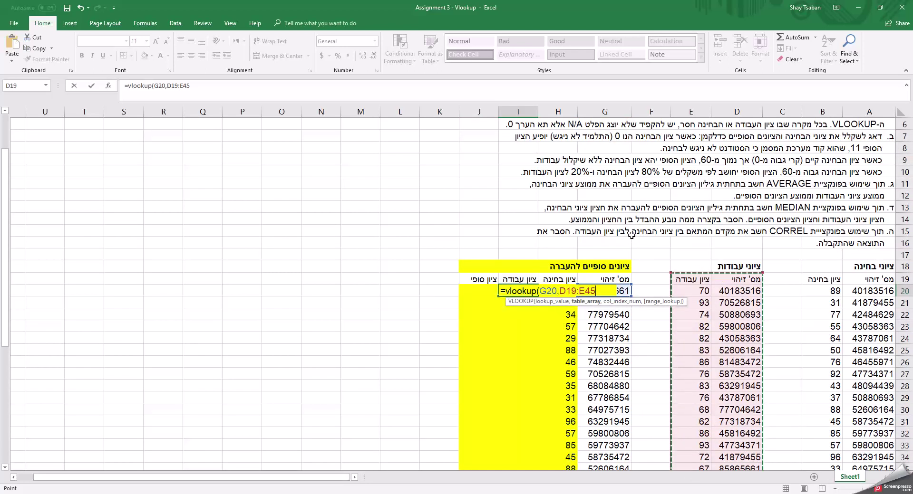
pyautogui.write(',')
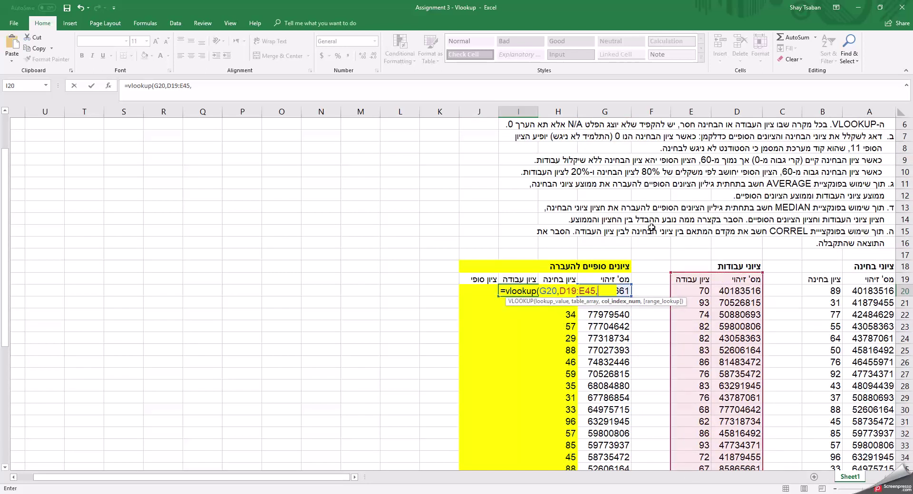
pyautogui.write('2,')
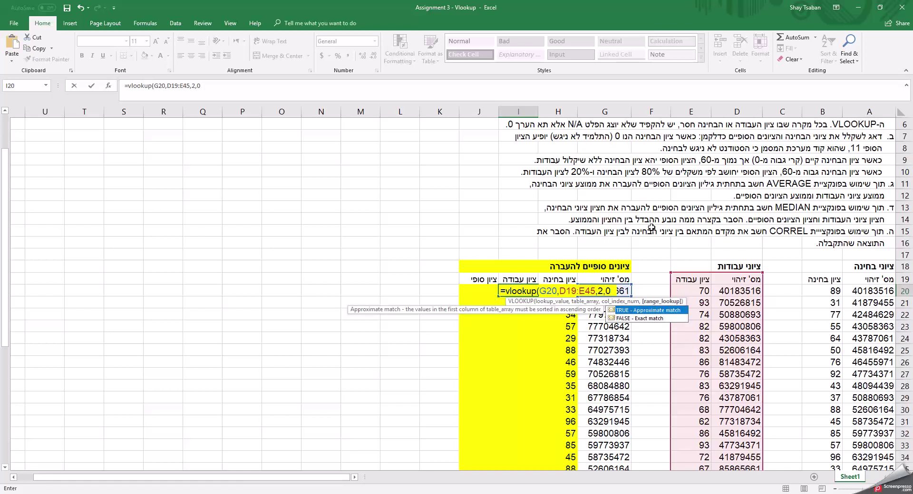
pyautogui.write('0)')
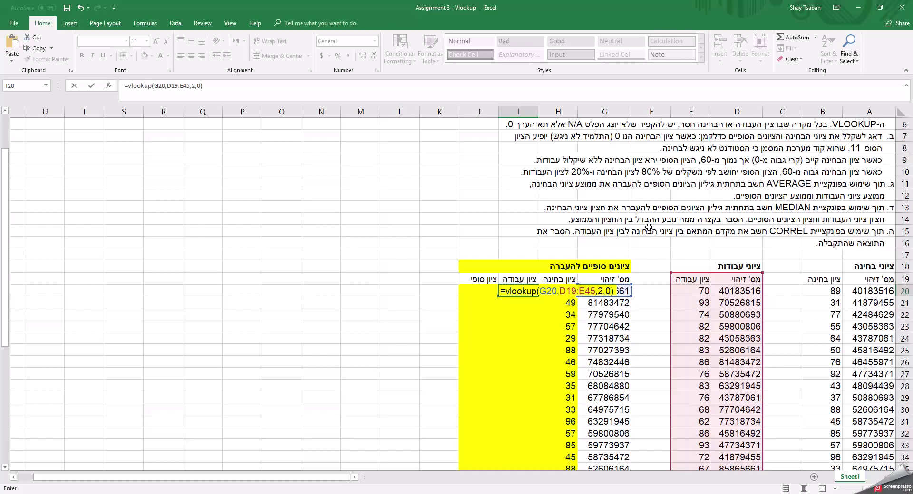
# Lock the rows of the lookup table in the I20 formula so that it reads D$19:E$45
pyautogui.click(567, 290)
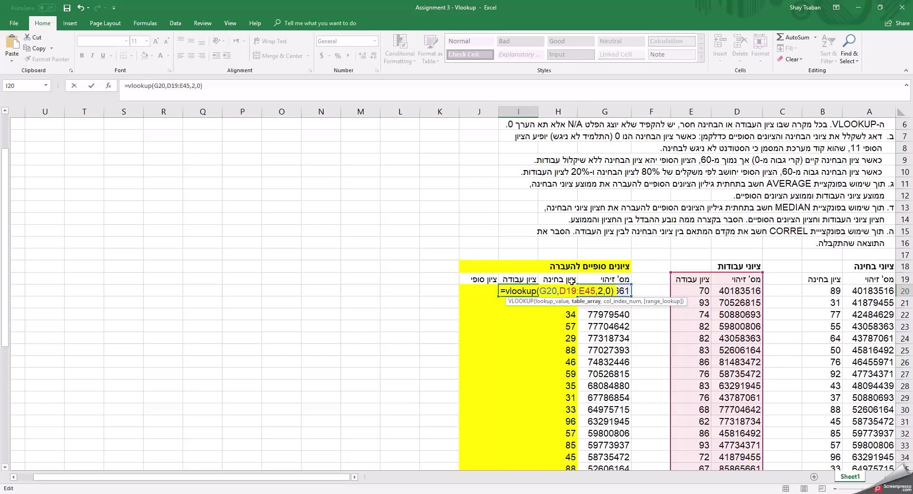
pyautogui.press('F4')
pyautogui.press('F4')
pyautogui.click(591, 291)
pyautogui.press('F4')
pyautogui.press('F4')
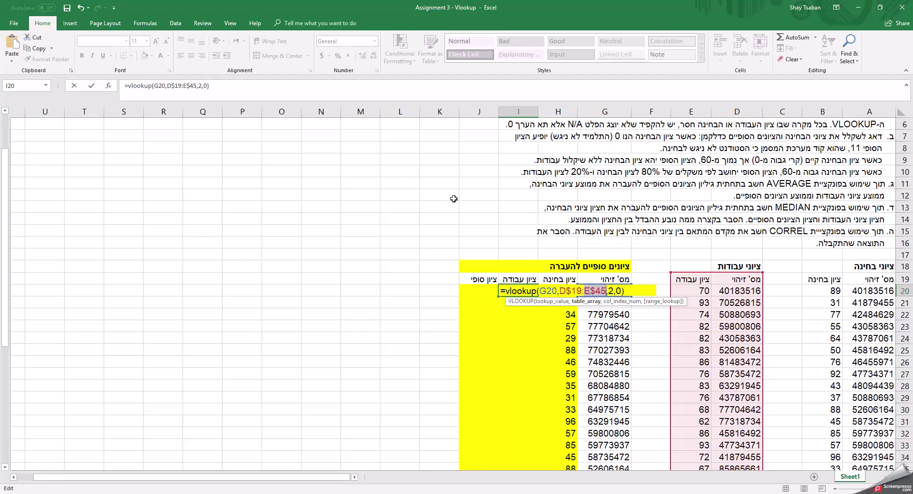
# Wrap the VLOOKUP in I20 in an ISNA test inside an IF function, with 0 as the true value
pyautogui.click(508, 290)
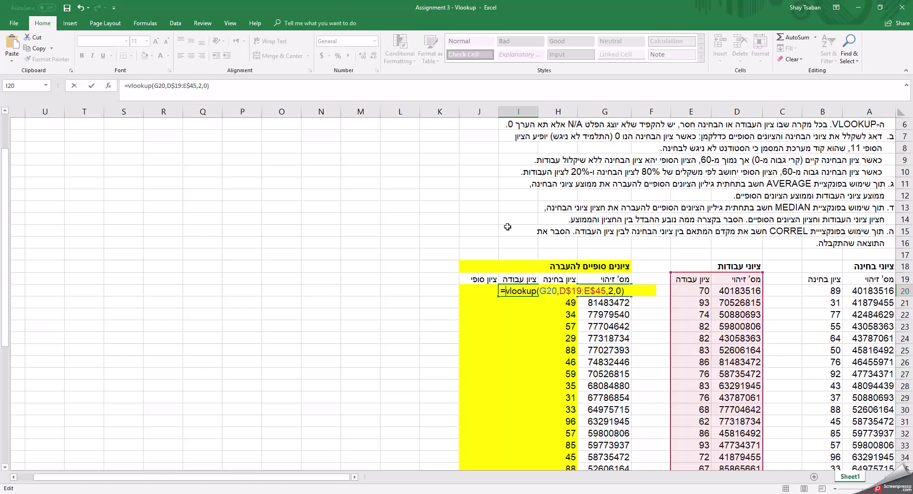
pyautogui.write('if(isna(')
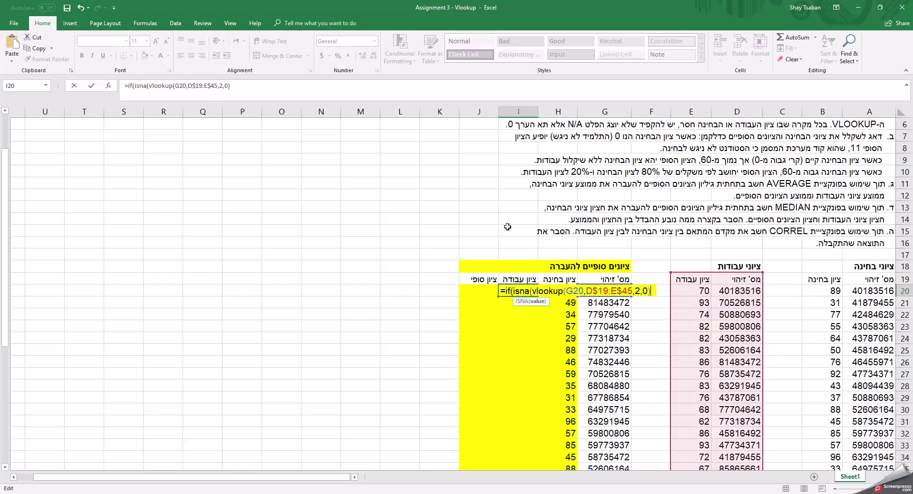
pyautogui.write('),')
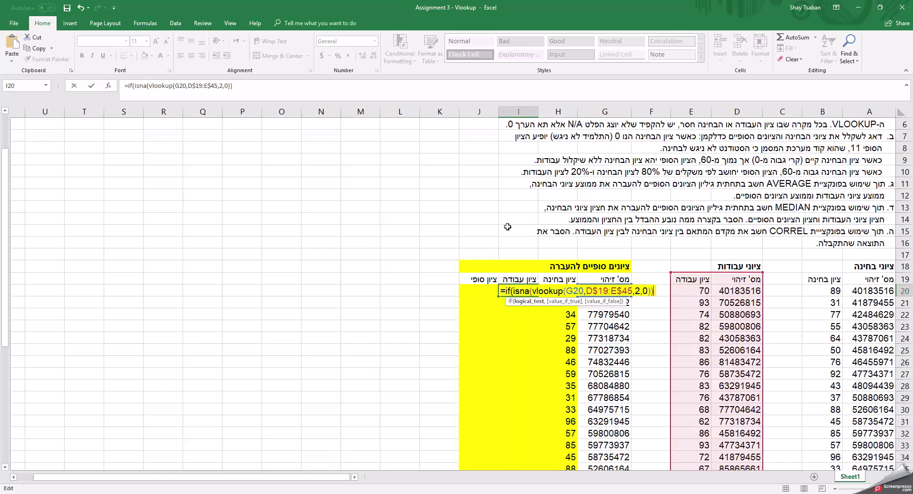
pyautogui.write('0,')
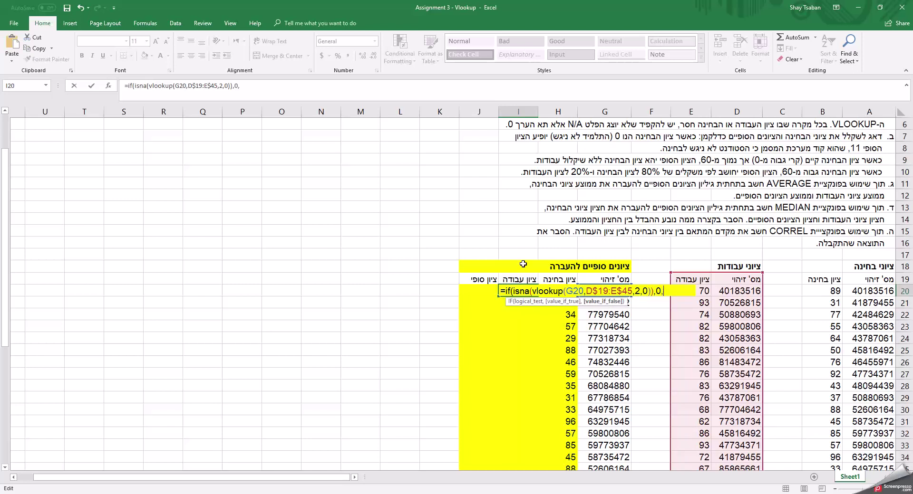
# Complete the IF in I20 with a copy of VLOOKUP(G20,D$19:E$45,2,0) as the false value
pyautogui.moveTo(531, 291); pyautogui.dragTo(646, 298)
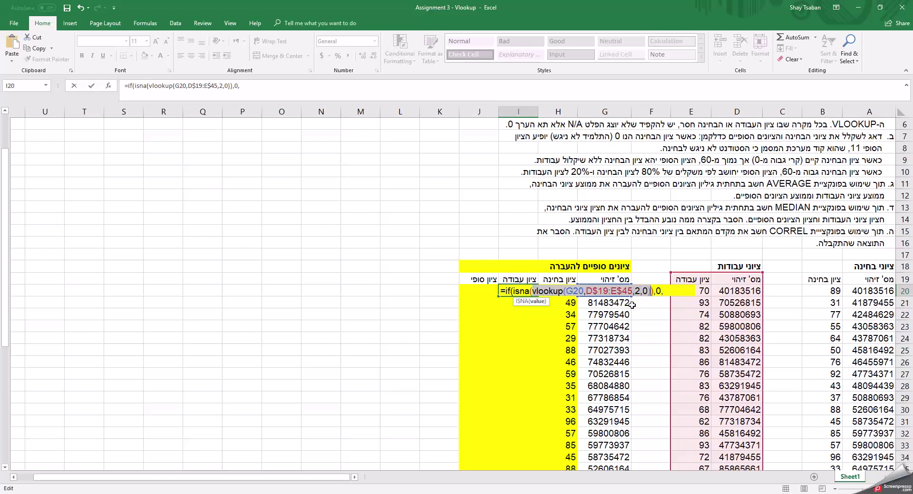
pyautogui.click(677, 297)
pyautogui.write('vlookup(G20,D$19:E$45,2,0)')
pyautogui.write(')')
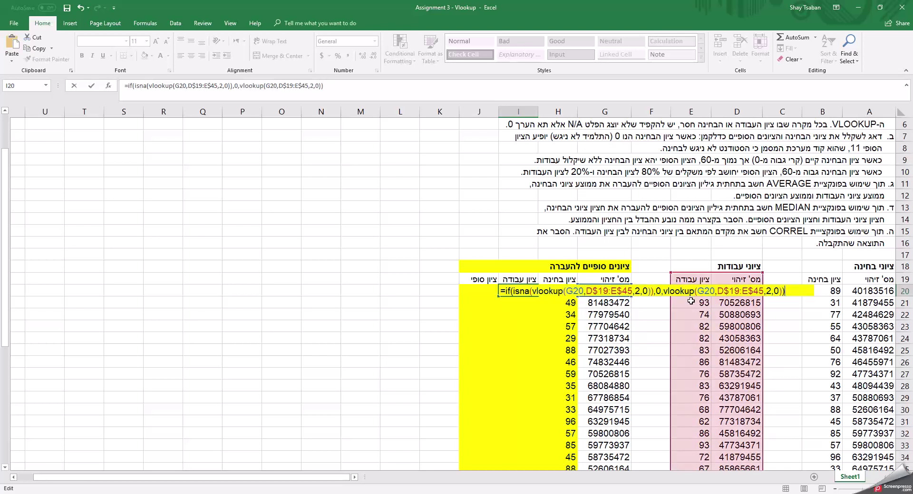
pyautogui.hotkey('ctrl', 'Return')
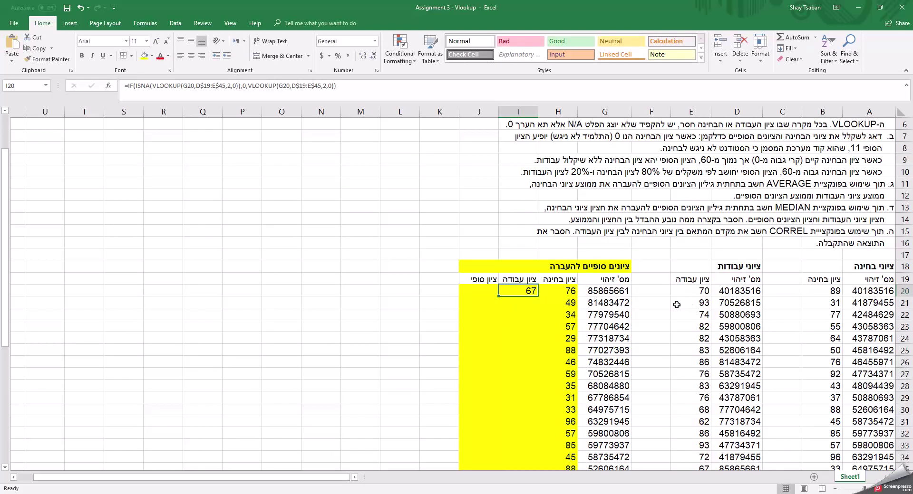
# Fill the IF/ISNA formula from I20 down the assignment grade column to I51 and check the results
pyautogui.doubleClick(498, 296)
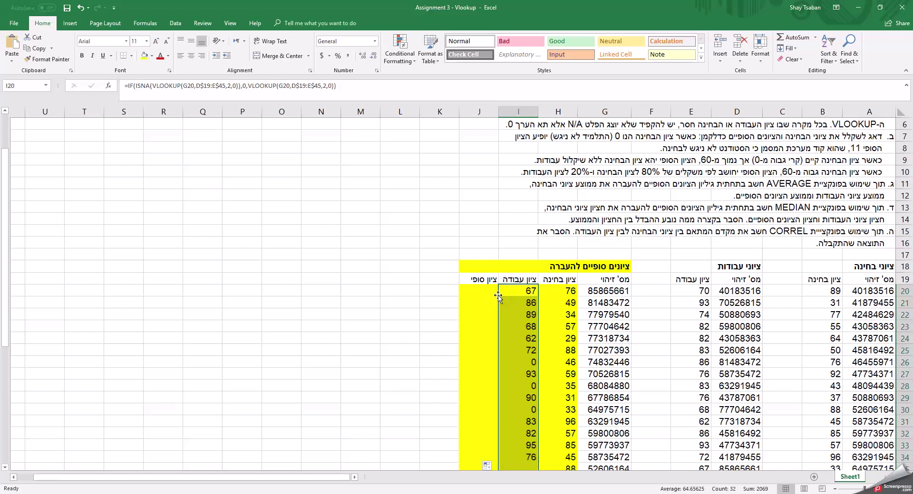
pyautogui.scroll(-9, 498, 296)
pyautogui.scroll(11, 499, 292)
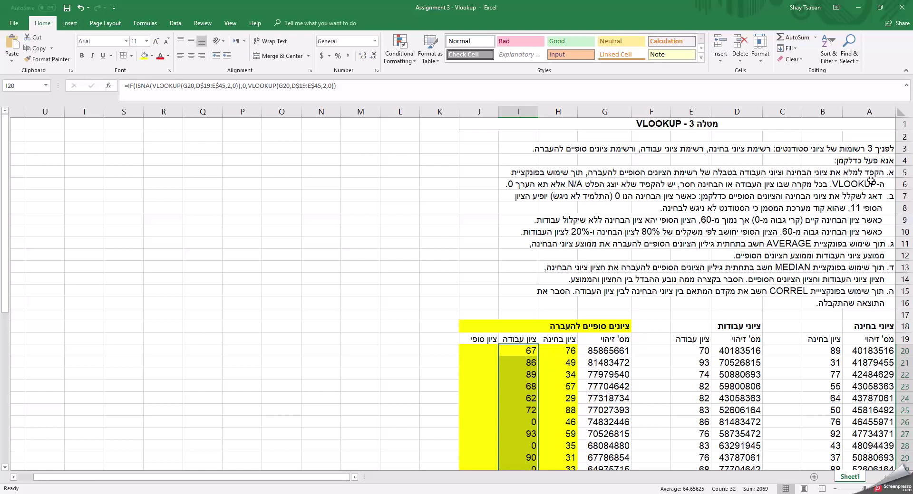
# Read the weighting instructions in row 7 and start an IF in J20 that returns 11 when H20=0
pyautogui.moveTo(876, 175); pyautogui.dragTo(872, 181)
pyautogui.click(873, 196)
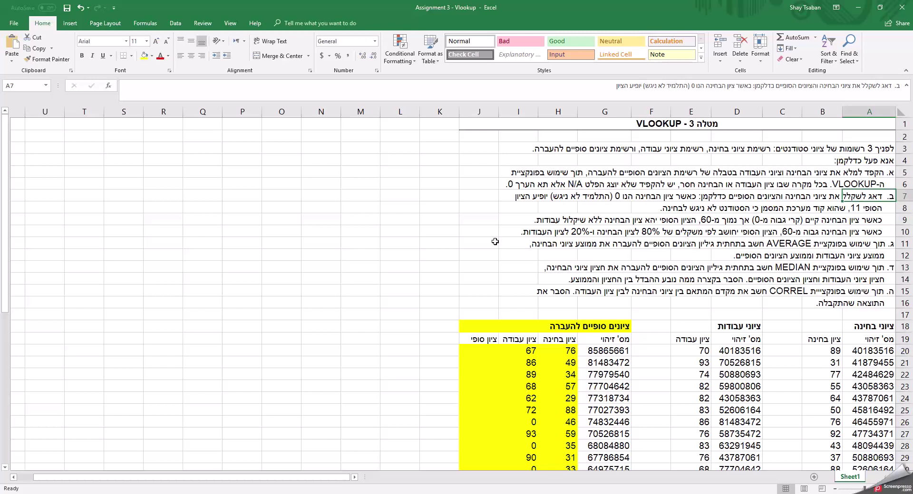
pyautogui.scroll(-1, 495, 242)
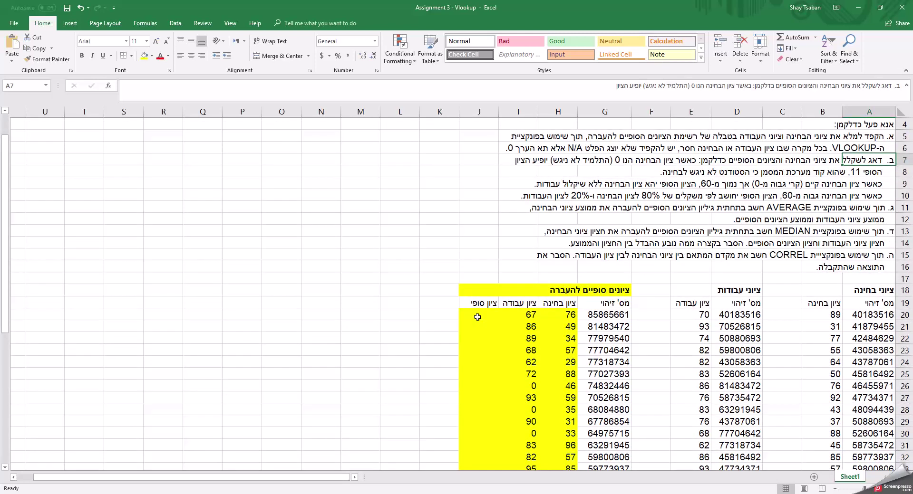
pyautogui.click(481, 316)
pyautogui.write('=if(')
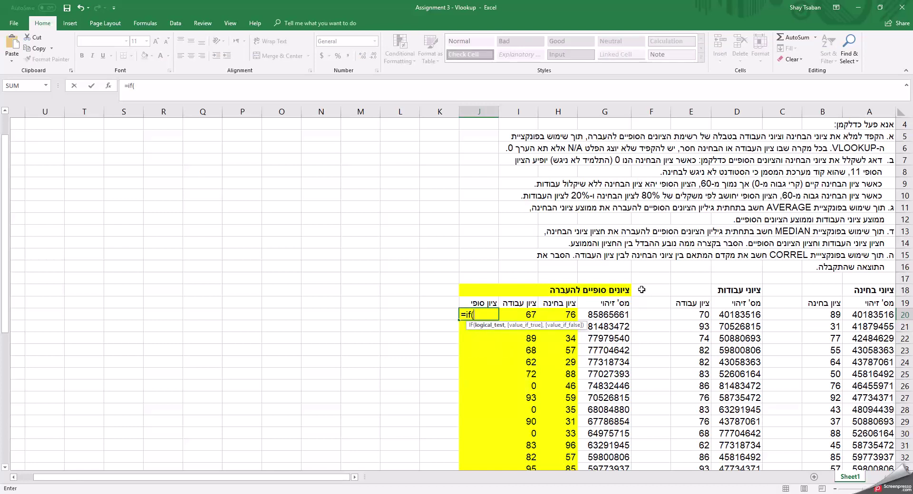
pyautogui.click(570, 313)
pyautogui.write('=0')
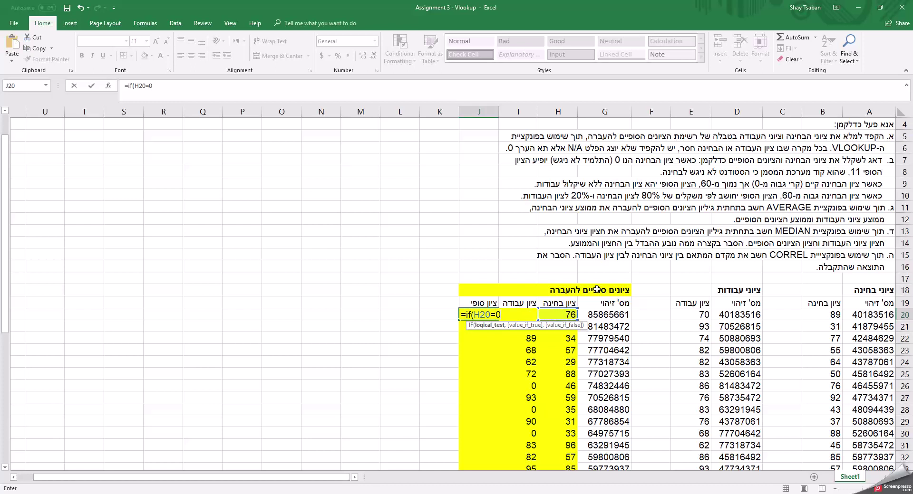
pyautogui.write(',')
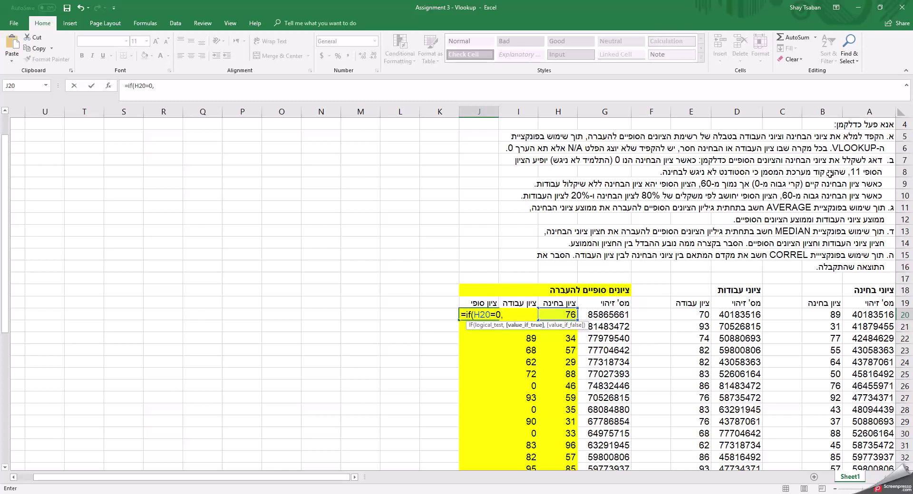
pyautogui.write(',')
pyautogui.click(512, 313)
pyautogui.click(525, 313)
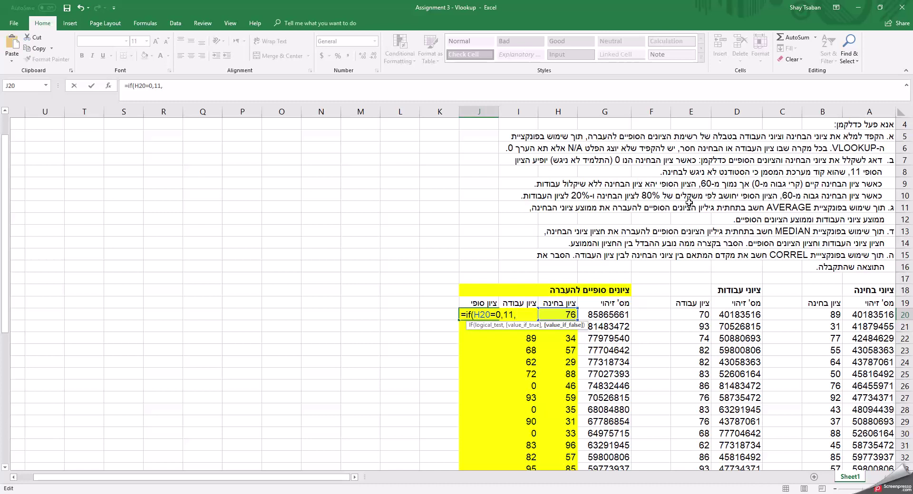
# Nest a second IF as the false value in J20, returning H20 when H20<60
pyautogui.write('if(')
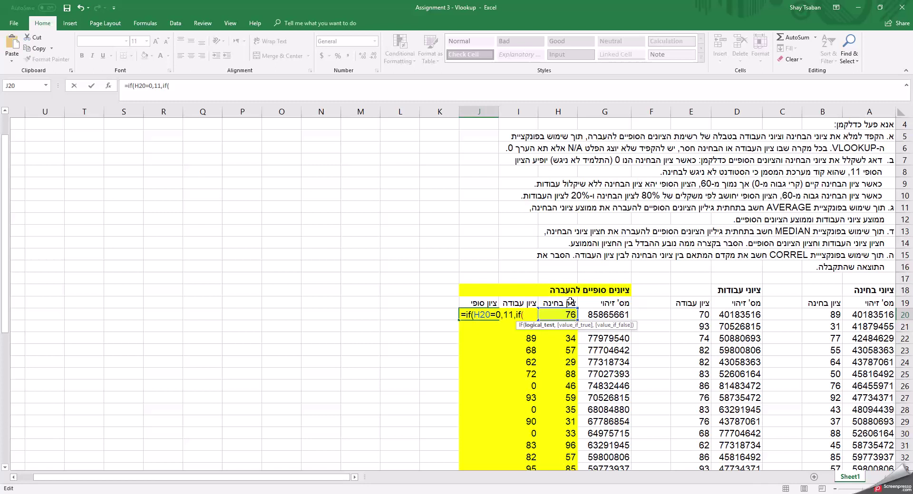
pyautogui.click(561, 314)
pyautogui.write('<60')
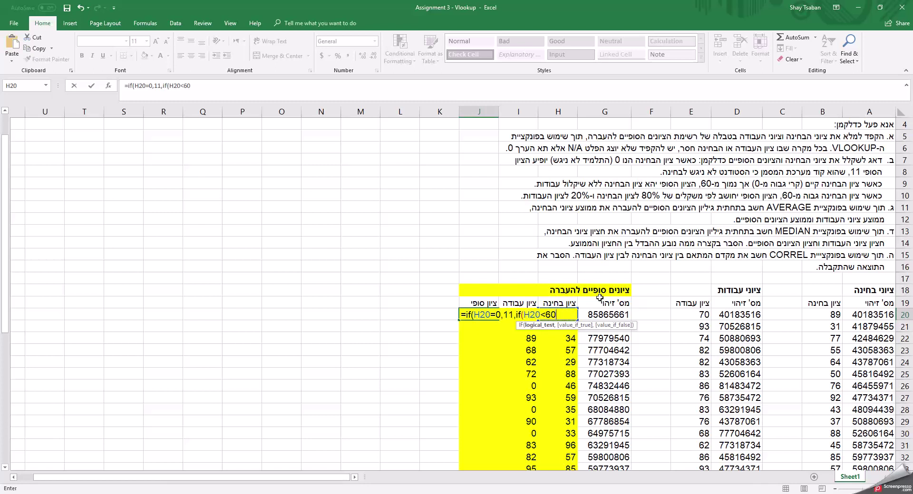
pyautogui.write(',')
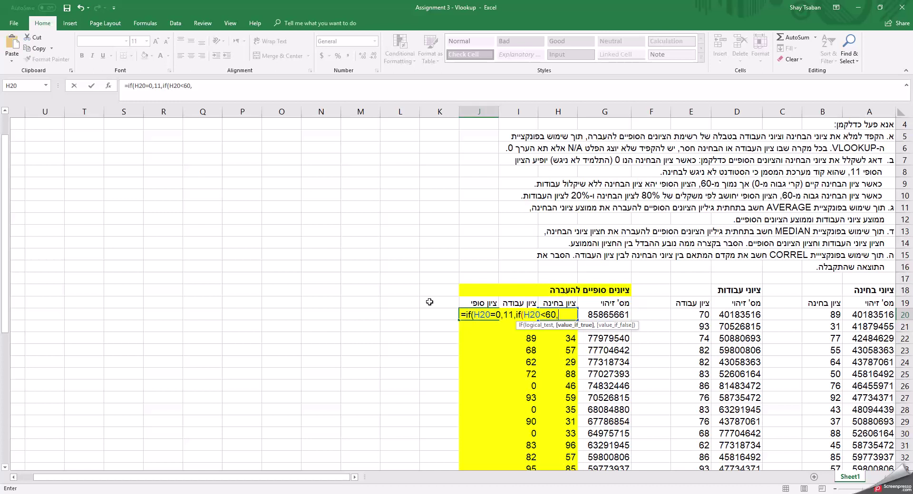
pyautogui.write('H20,')
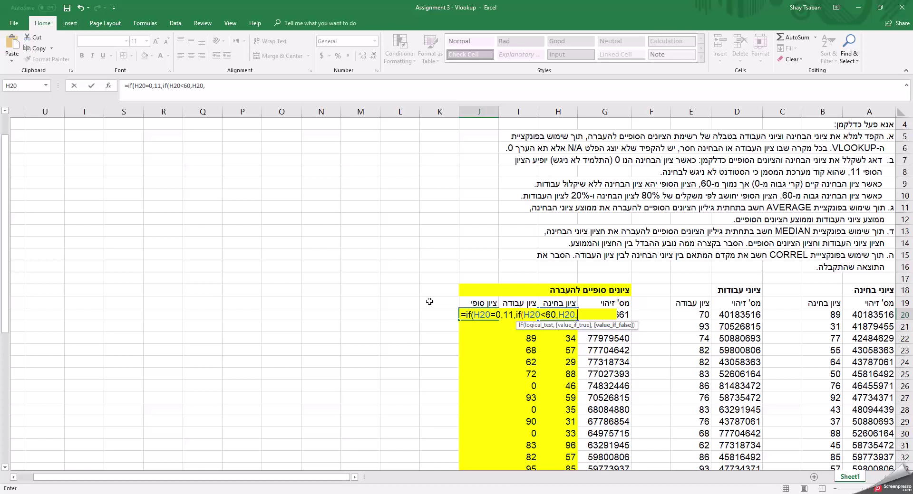
# Finish the nested IF in J20 with H20*80%+I20*20% as the false value and fill it down the final grade column to J51
pyautogui.write('H20*80%')
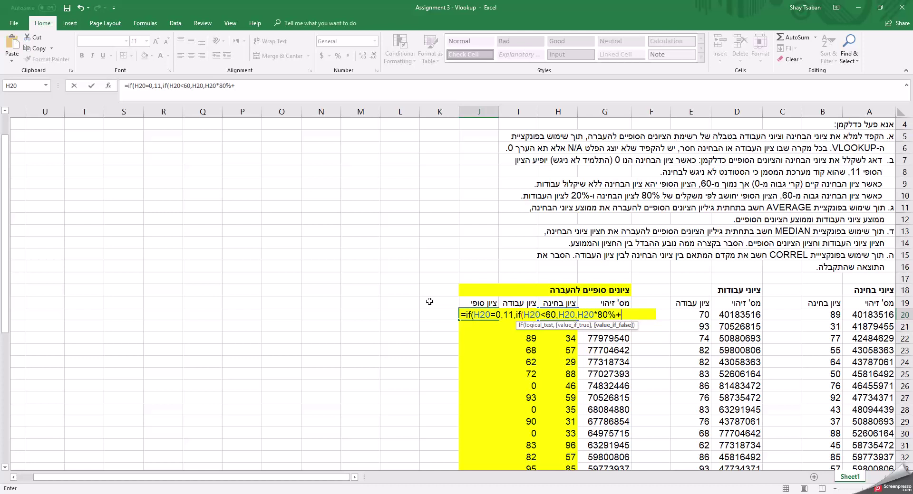
pyautogui.write('+I20*20%)')
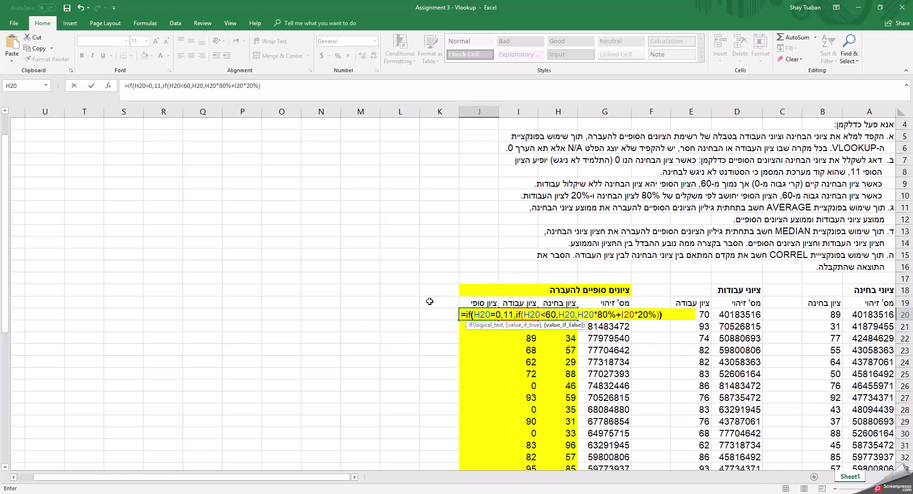
pyautogui.hotkey('ctrl', 'Return')
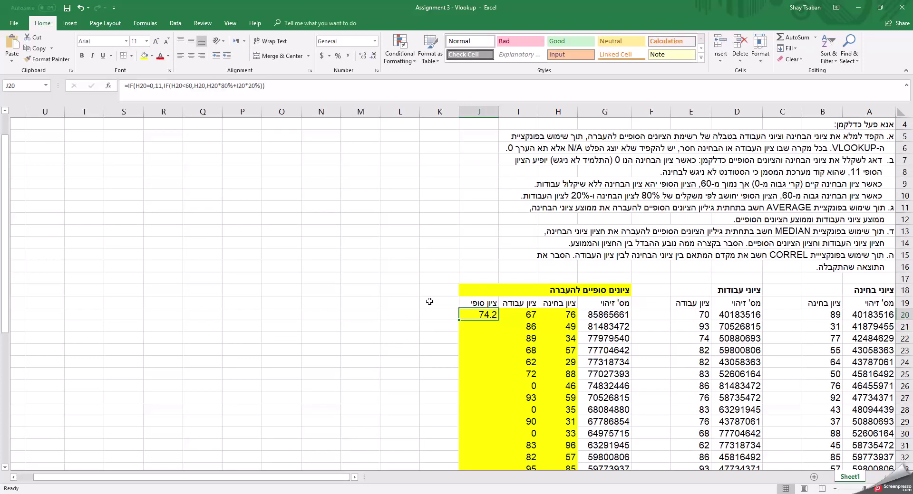
pyautogui.doubleClick(459, 320)
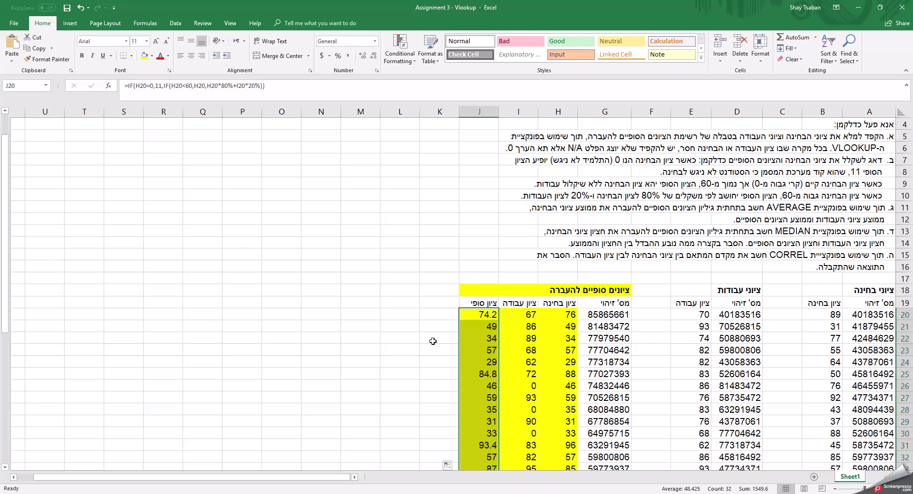
# Review the filled final grades against the instructions and inspect the nested IF formula in J20
pyautogui.scroll(-9, 436, 339)
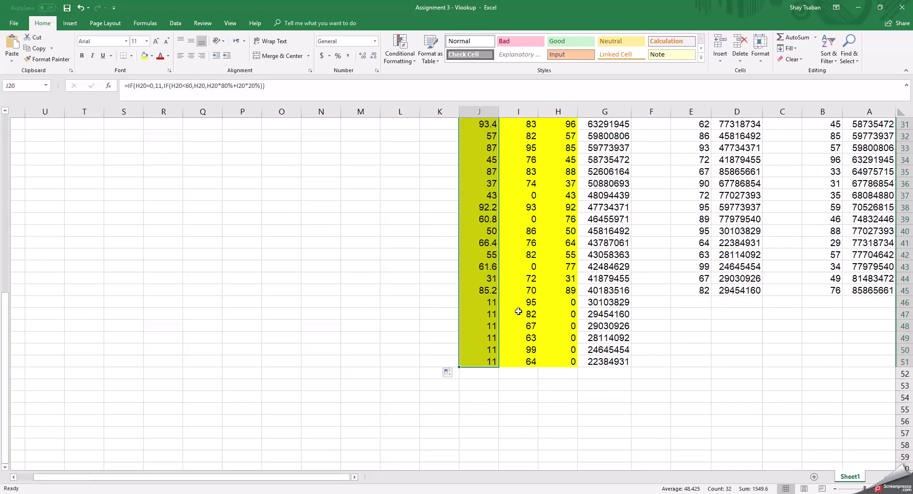
pyautogui.scroll(4, 491, 346)
pyautogui.scroll(6, 491, 346)
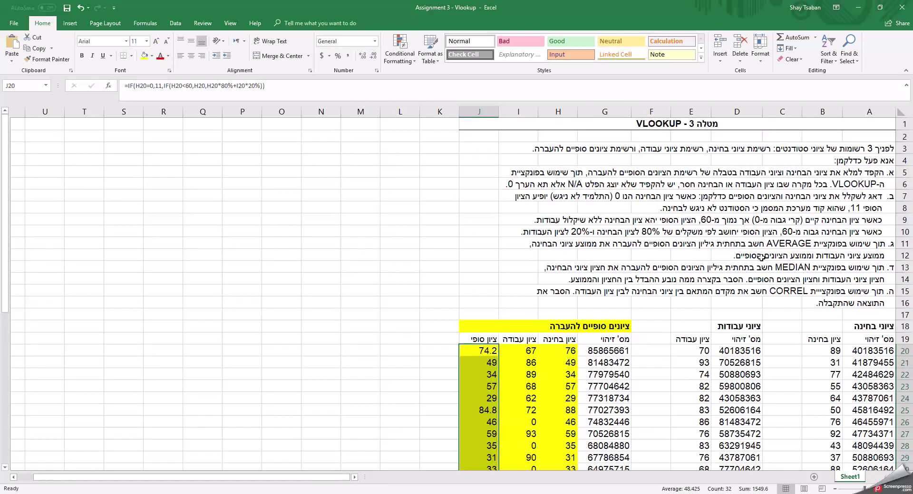
pyautogui.scroll(-2, 761, 258)
pyautogui.click(485, 282)
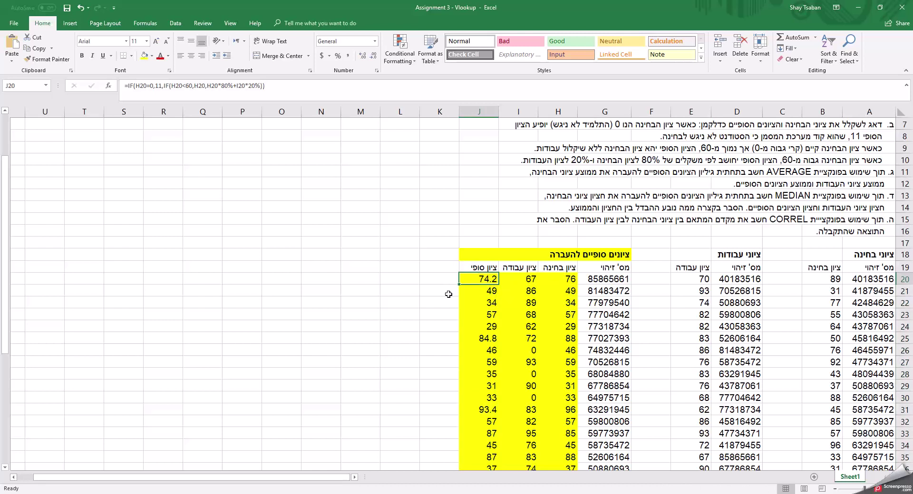
pyautogui.press('F2')
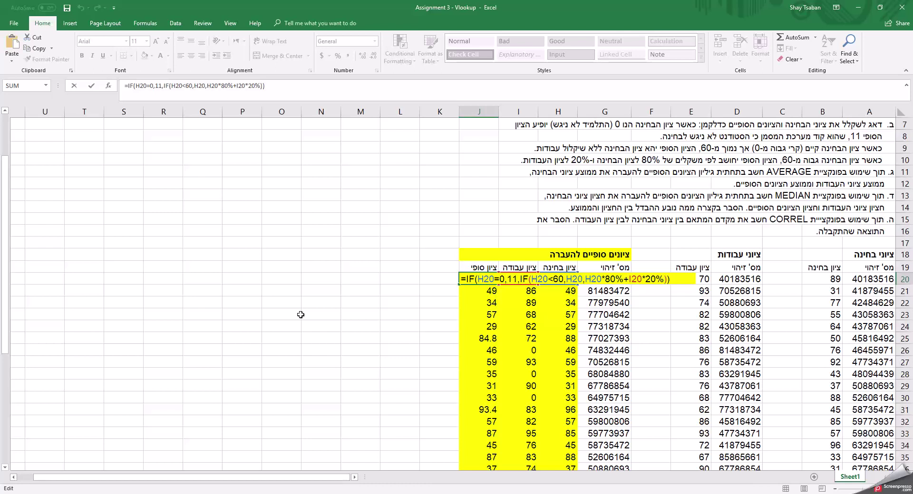
pyautogui.press('Return')
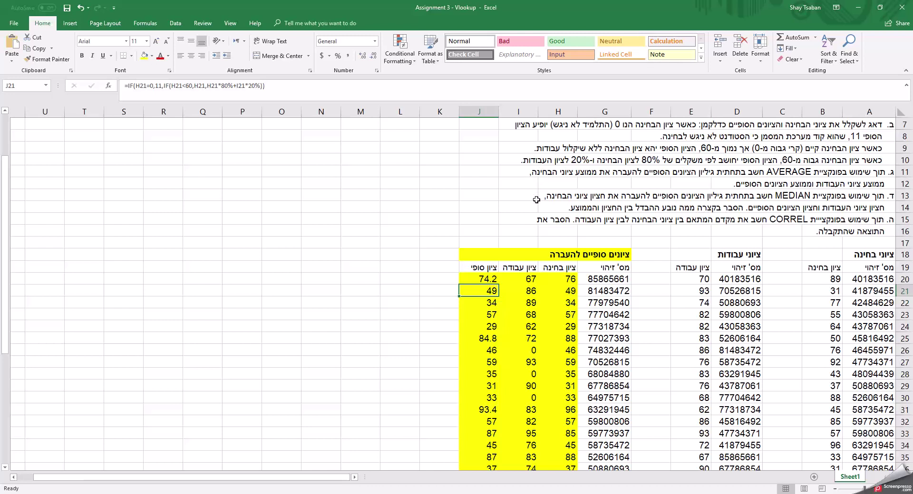
# Examine the final grades in column J, including the rows J46:J51 of students without an exam grade
pyautogui.scroll(-3, 505, 222)
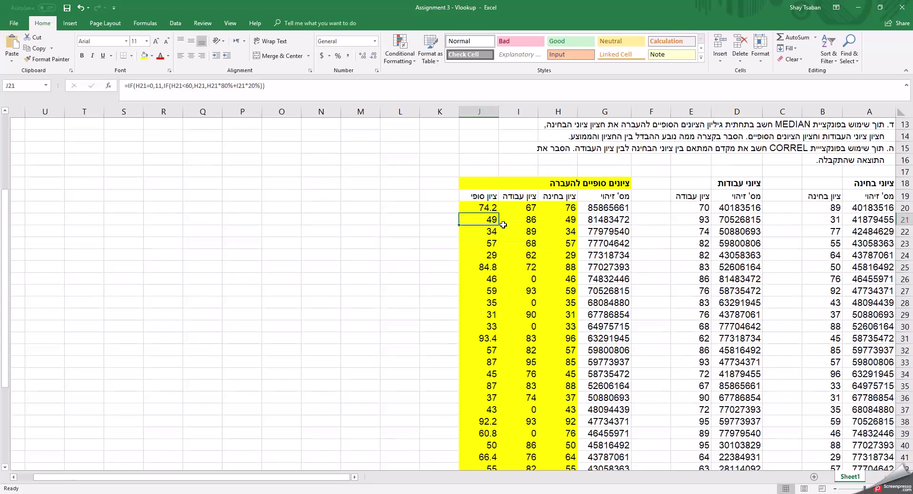
pyautogui.scroll(-3, 501, 225)
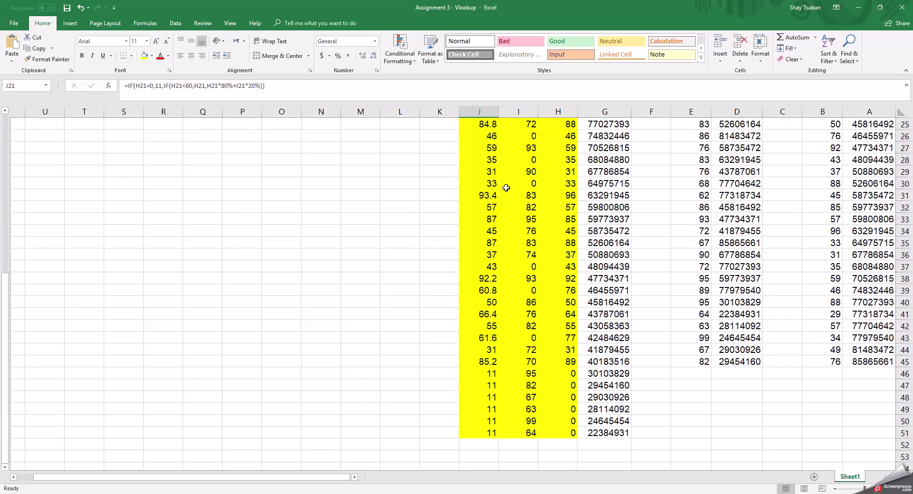
pyautogui.scroll(8, 449, 247)
pyautogui.scroll(-8, 449, 252)
pyautogui.scroll(4, 475, 355)
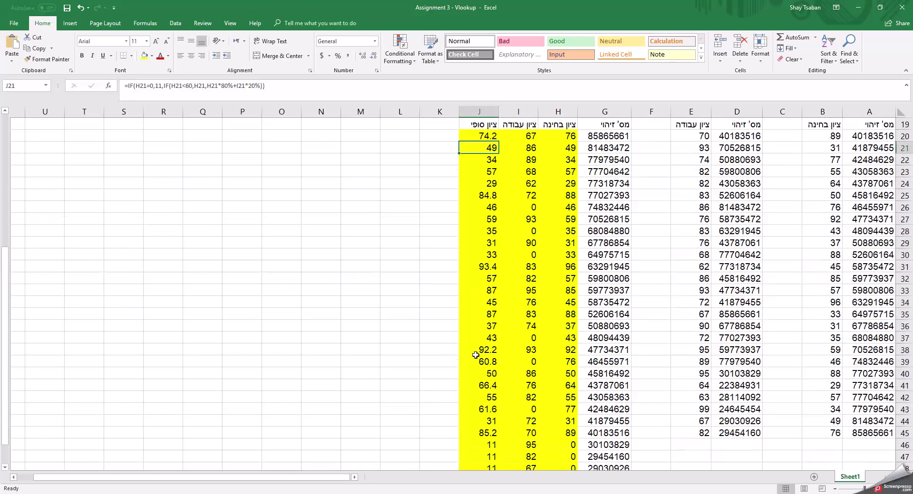
pyautogui.scroll(-2, 476, 355)
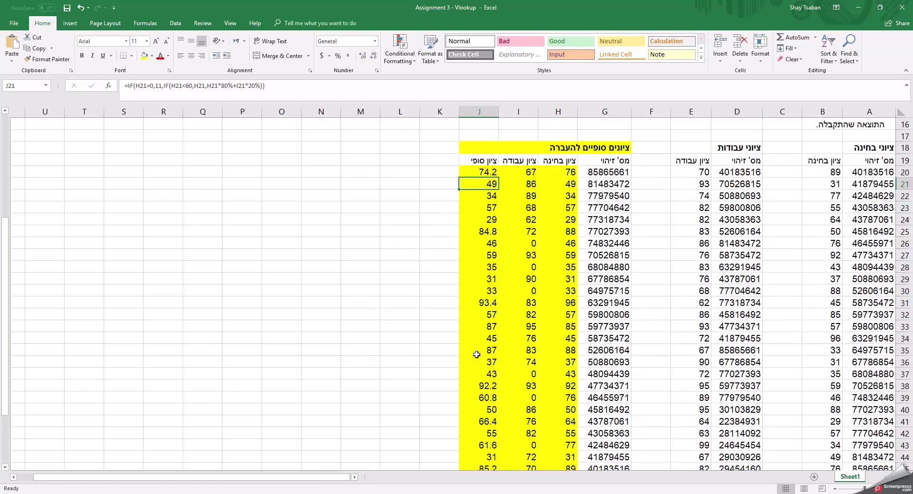
pyautogui.scroll(-2, 476, 353)
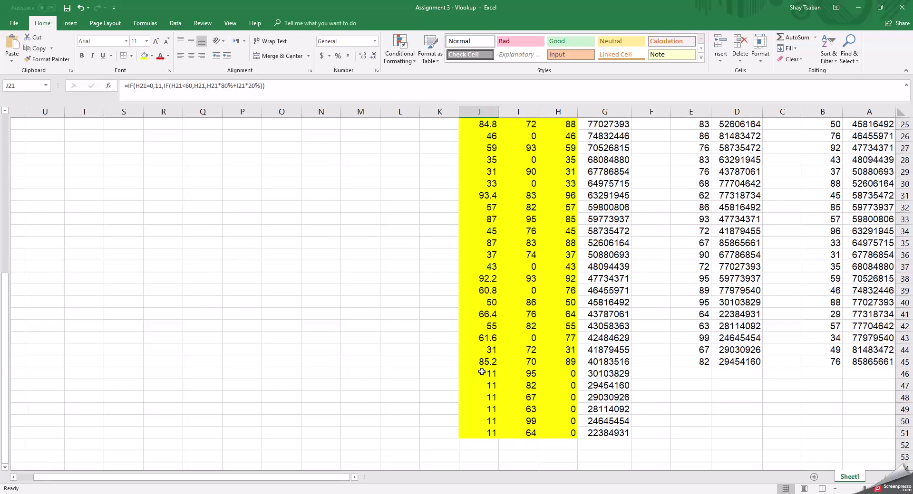
pyautogui.moveTo(480, 373); pyautogui.dragTo(474, 432)
pyautogui.scroll(2, 427, 403)
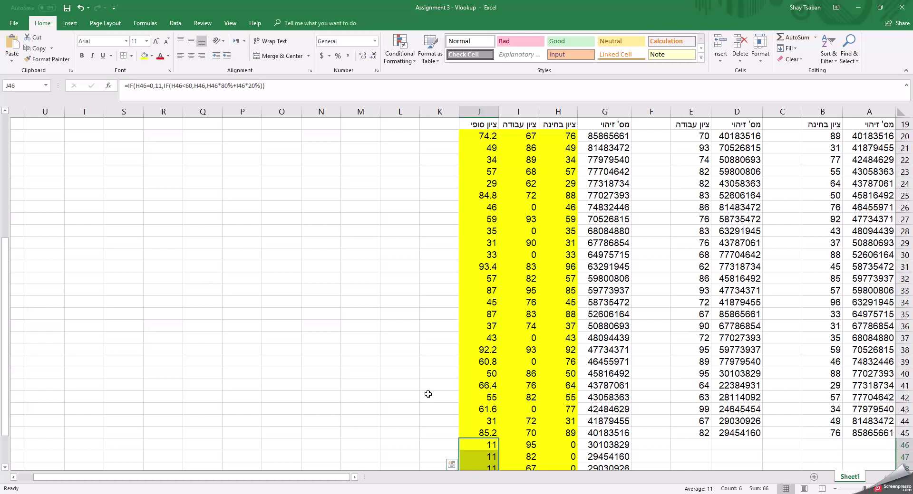
pyautogui.scroll(1, 428, 394)
pyautogui.scroll(-1, 428, 394)
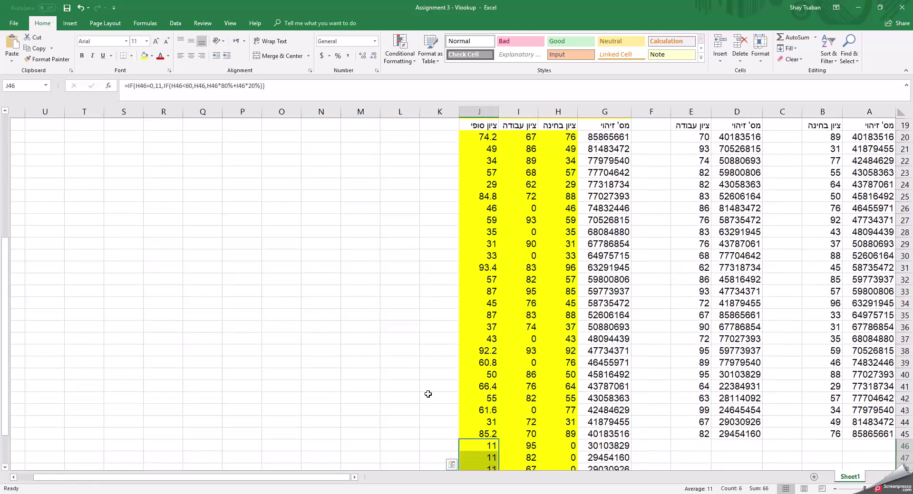
pyautogui.click(441, 432)
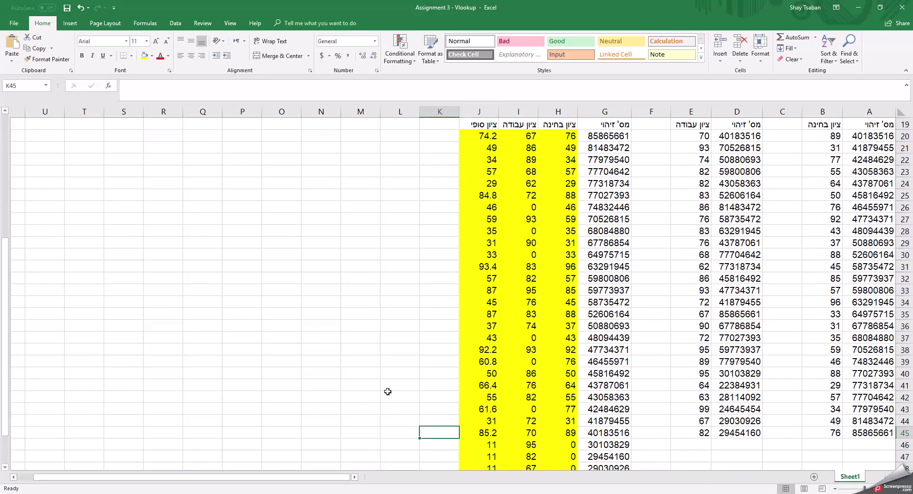
pyautogui.click(430, 419)
pyautogui.write('nn')
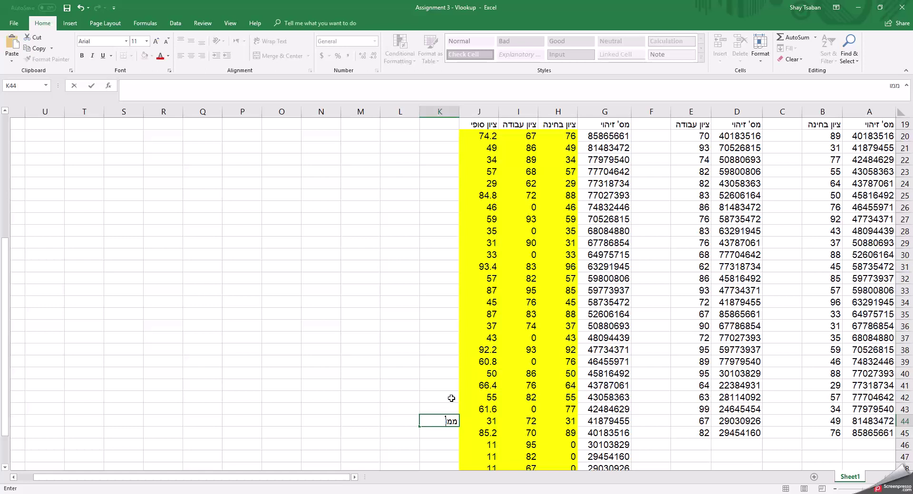
pyautogui.press('Down')
pyautogui.write('=AVERAG')
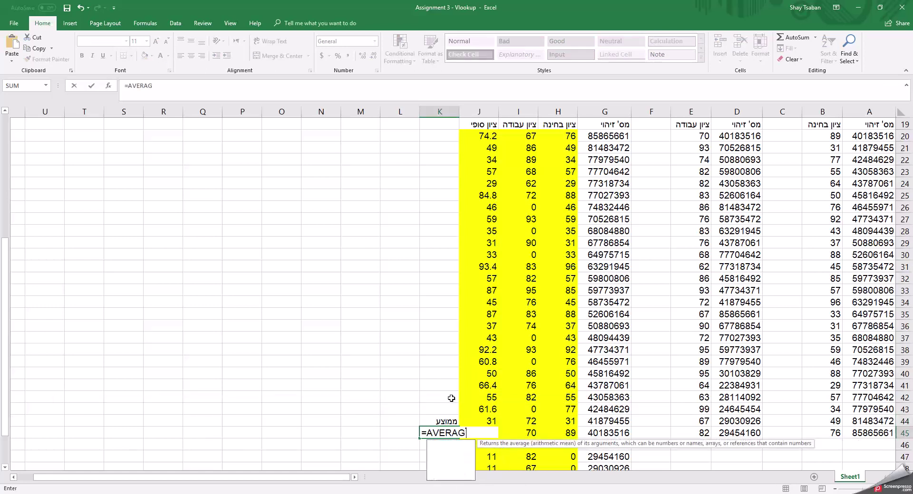
pyautogui.press('Tab')
pyautogui.scroll(6, 430, 349)
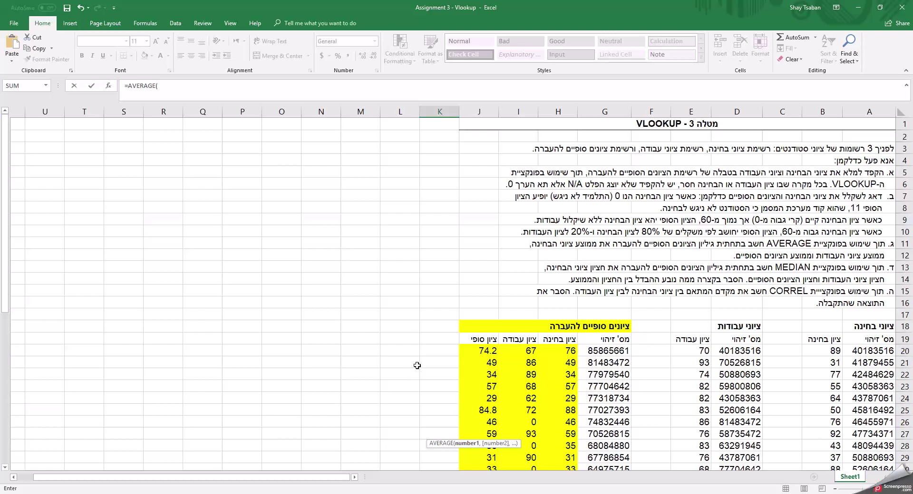
pyautogui.scroll(-8, 417, 365)
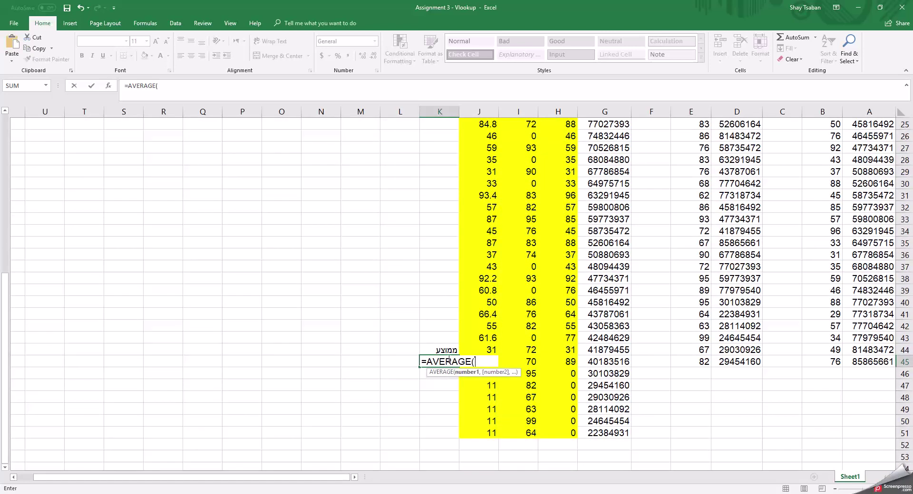
pyautogui.press('Escape')
pyautogui.click(440, 348)
pyautogui.press('Delete')
# Label G53 ממוצע and calculate the exam grade average in H53 with =AVERAGE(H20:H45), leaving out the zero grades in rows 46–51
pyautogui.click(601, 455)
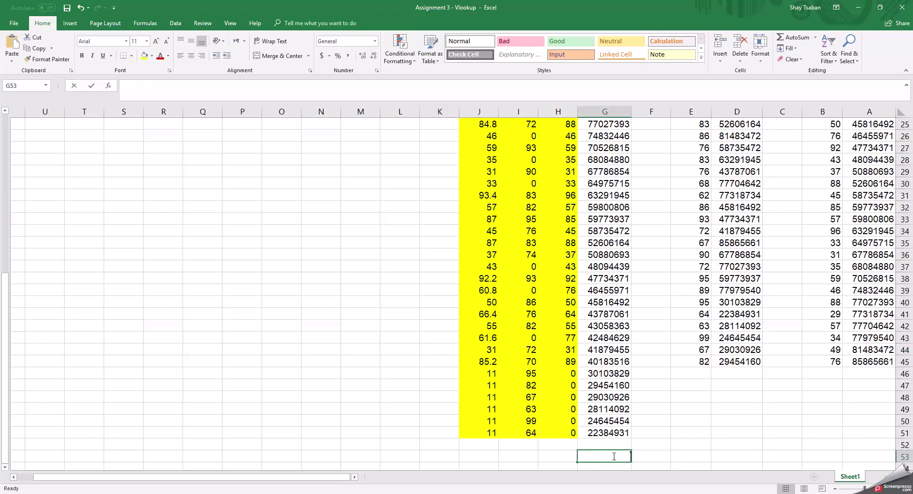
pyautogui.write('ממוצע')
pyautogui.press('Tab')
pyautogui.write('=AVERAGE(')
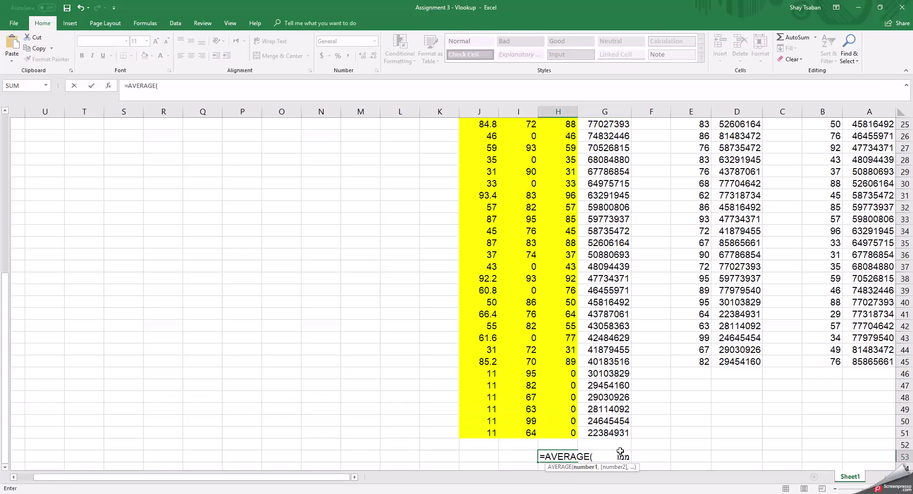
pyautogui.scroll(4, 578, 314)
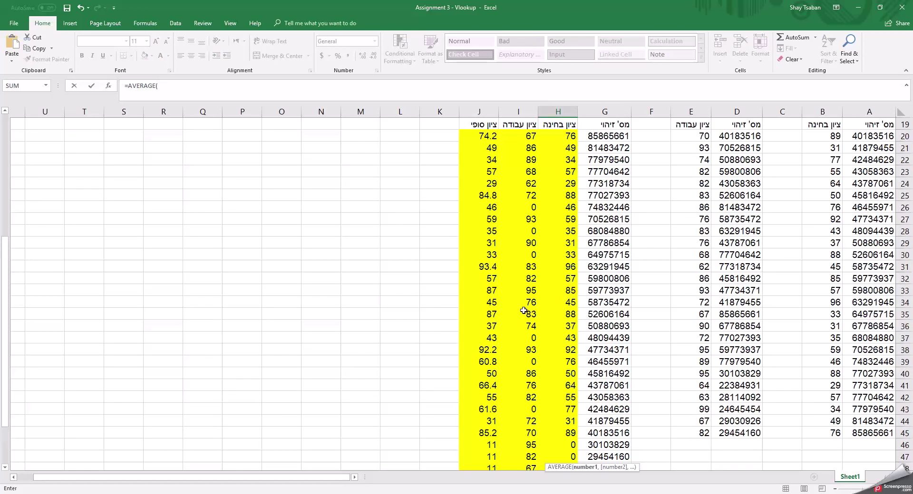
pyautogui.click(569, 206)
pyautogui.moveTo(562, 260); pyautogui.dragTo(560, 373)
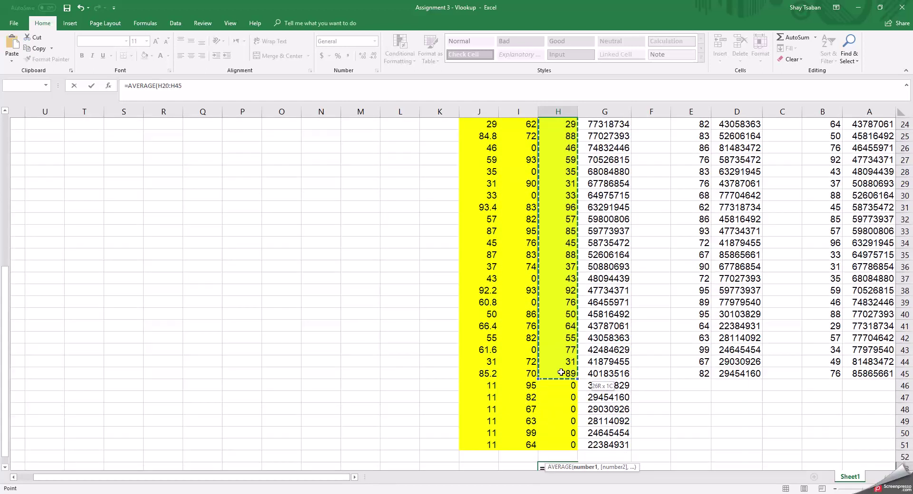
pyautogui.scroll(-2, 542, 375)
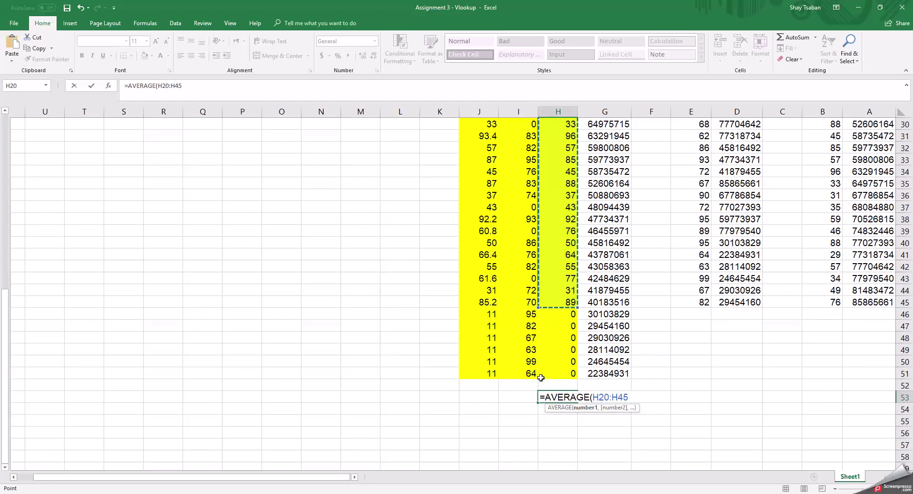
pyautogui.write('(')
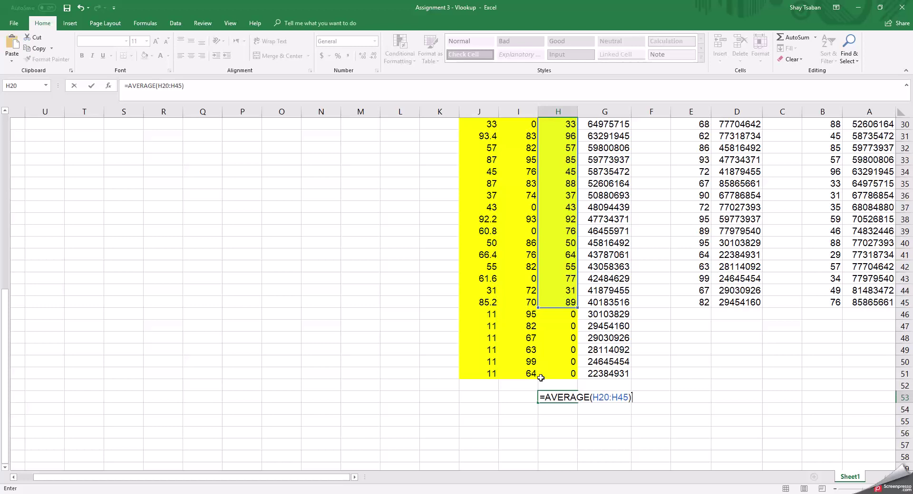
pyautogui.press('Return')
pyautogui.press('Tab')
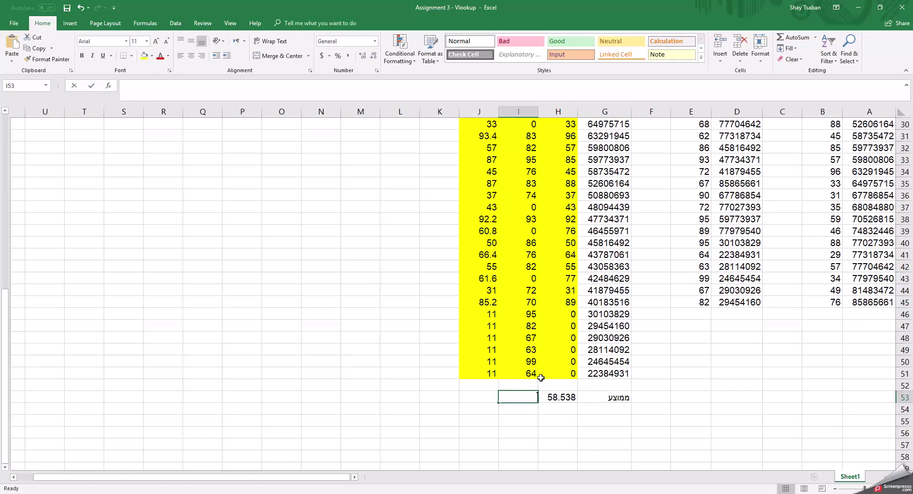
# Calculate the assignment grade average in I53 with AVERAGE over I20:I51
pyautogui.write('=')
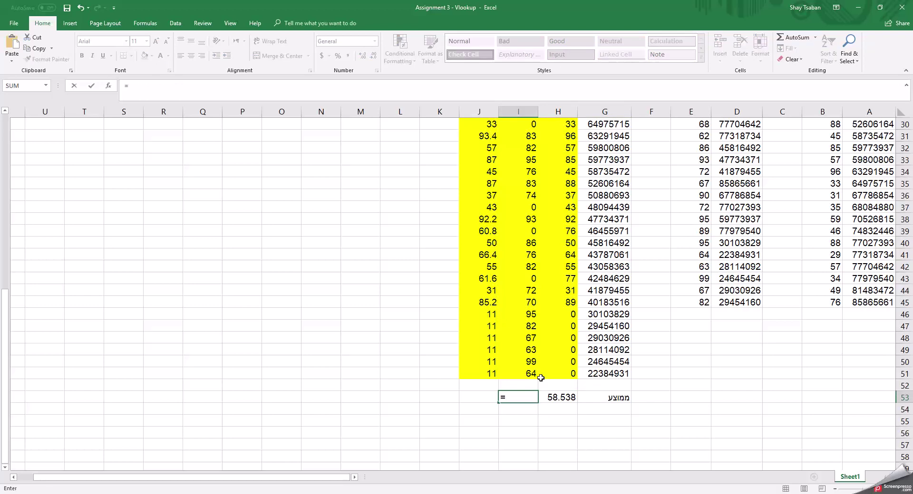
pyautogui.write('AVERAGE(')
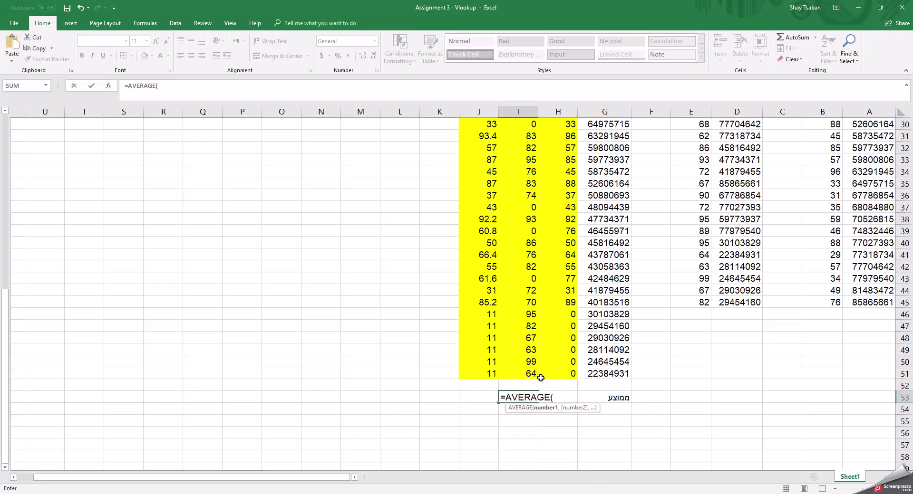
pyautogui.scroll(6, 541, 378)
pyautogui.scroll(3, 541, 275)
pyautogui.scroll(-2, 532, 274)
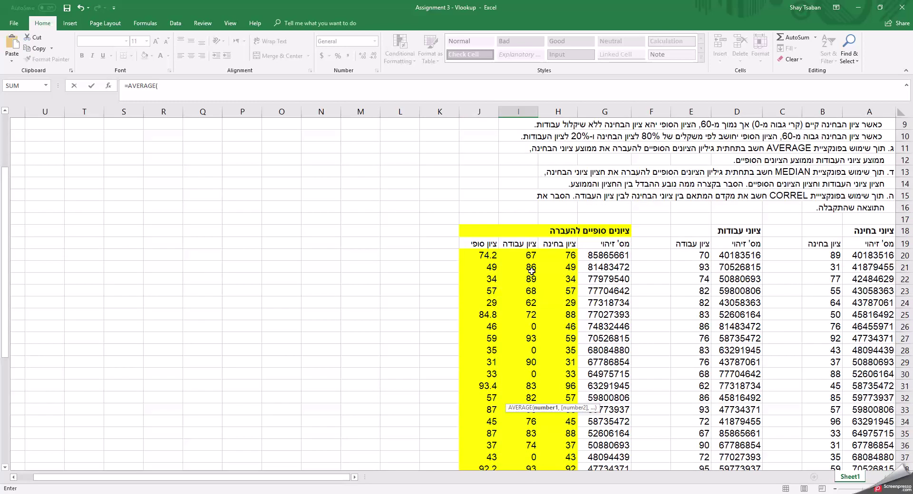
pyautogui.moveTo(524, 258); pyautogui.dragTo(523, 445)
pyautogui.write('(')
pyautogui.write(')')
pyautogui.press('Tab')
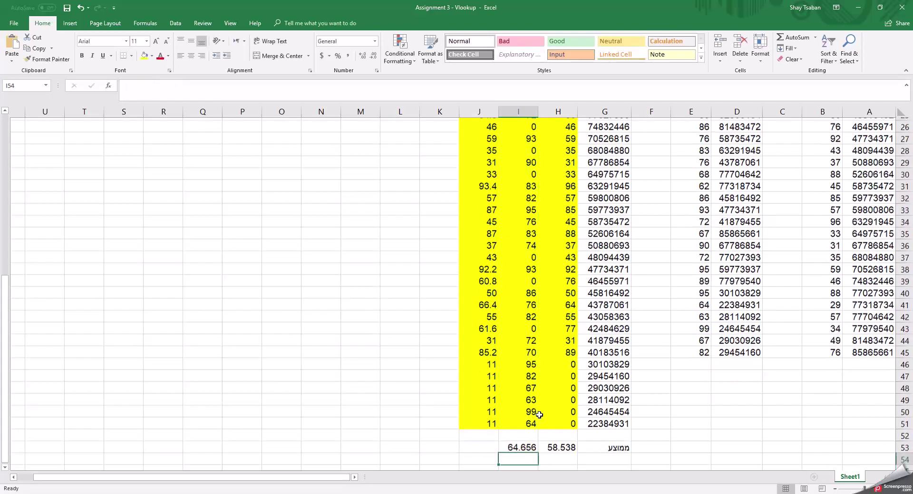
# Calculate the final grade average in J53 with =AVERAGE(J20:J45), excluding the code 11 rows
pyautogui.write('=AVERA')
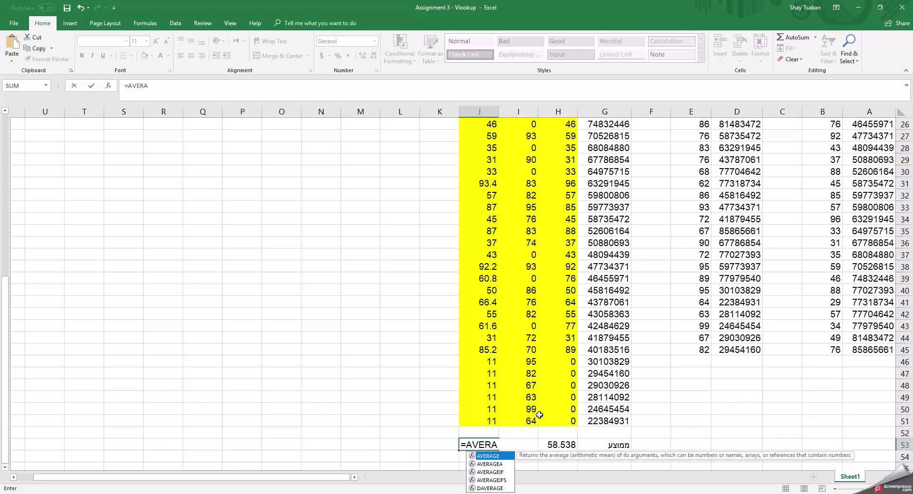
pyautogui.press('Tab')
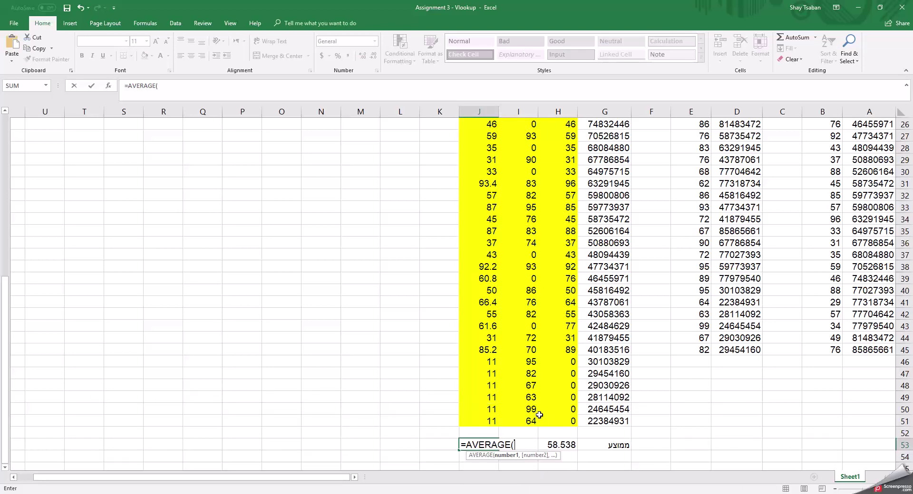
pyautogui.scroll(5, 539, 415)
pyautogui.moveTo(488, 231); pyautogui.dragTo(482, 400)
pyautogui.scroll(-3, 471, 390)
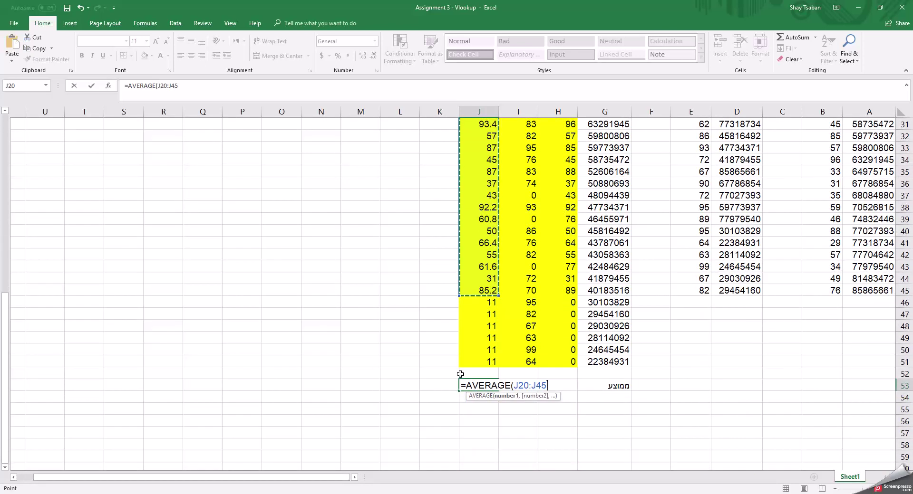
pyautogui.write('(')
pyautogui.write(')')
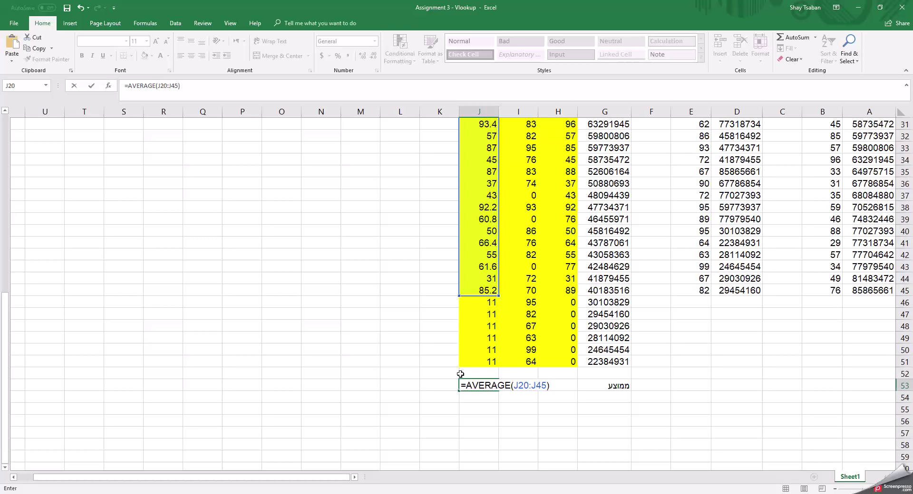
pyautogui.press('Return')
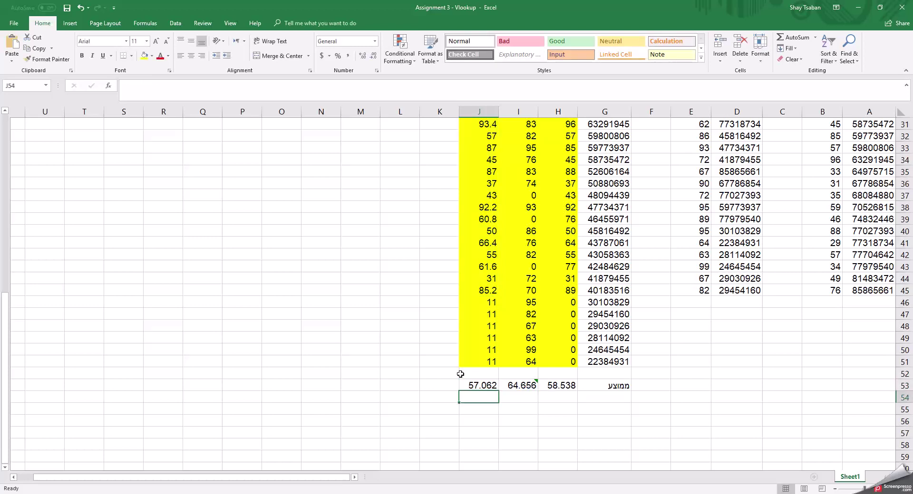
# Try copying the averages in H53:J53 into the row below, H54:J54, as a base for the medians
pyautogui.click(589, 398)
pyautogui.scroll(1, 592, 401)
pyautogui.scroll(7, 592, 401)
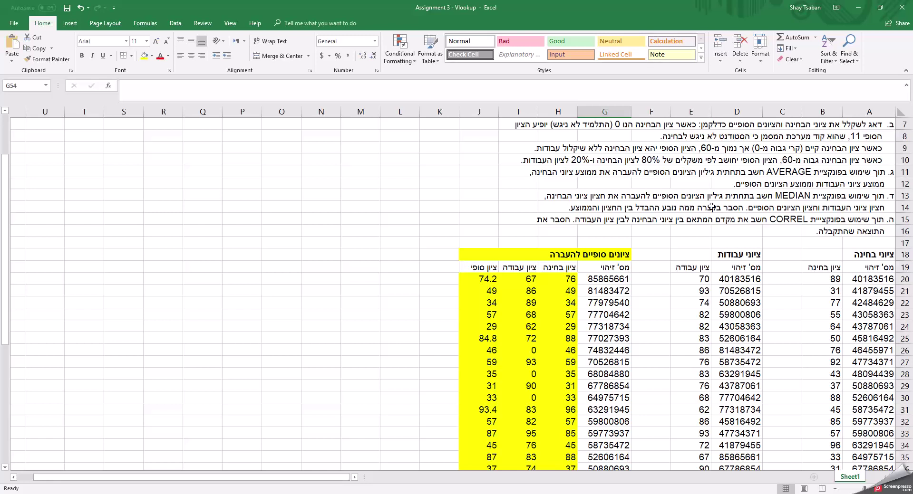
pyautogui.scroll(-8, 678, 252)
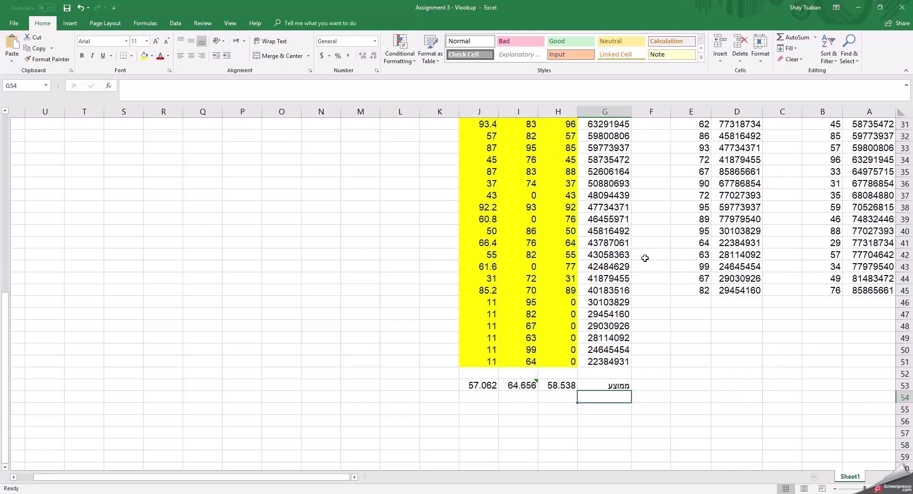
pyautogui.moveTo(565, 385); pyautogui.dragTo(480, 385)
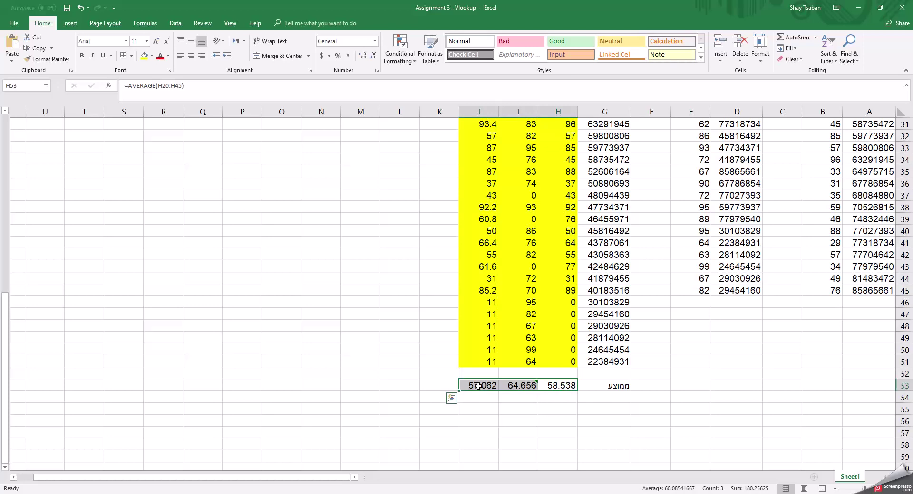
pyautogui.hotkey('ctrl', 'c')
pyautogui.click(559, 400)
pyautogui.hotkey('ctrl', 'v')
# Label the median row חציון in G54, directly below the average label
pyautogui.click(606, 395)
pyautogui.write('חצ')
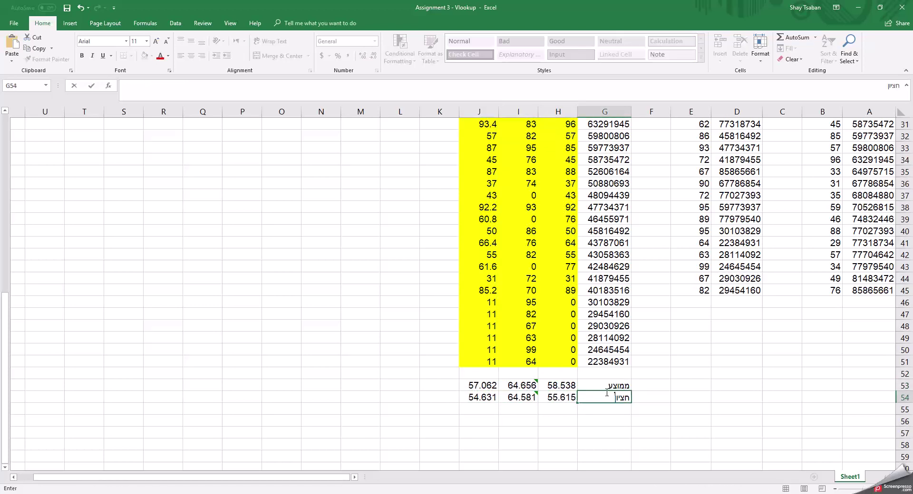
pyautogui.write('יון')
pyautogui.press('Escape')
pyautogui.press('Left')
pyautogui.press('Right')
pyautogui.write('חציון')
# Clear the copied average formulas from H54:J54
pyautogui.press('Left')
pyautogui.hotkey('shift', 'Left')
pyautogui.hotkey('shift', 'Left')
pyautogui.press('Delete')
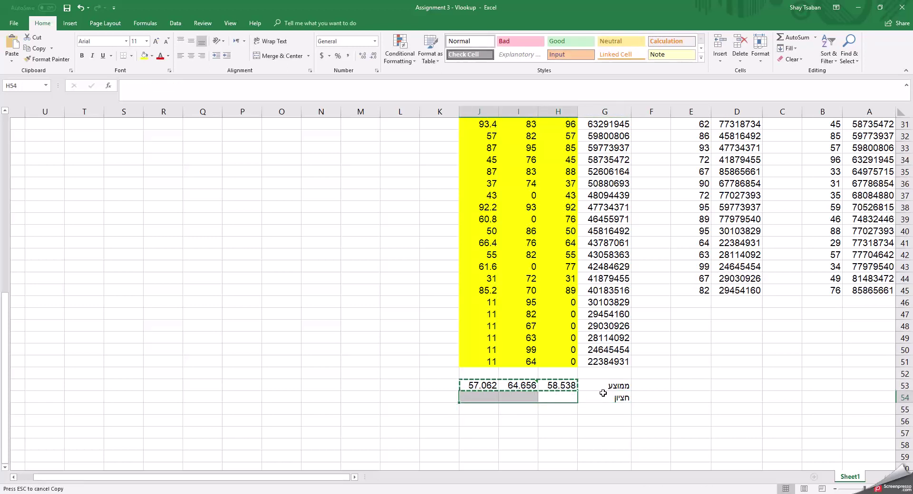
# Copy the exam average formula text =AVERAGE(H20:H45) from H53 into H54, keeping the same range
pyautogui.doubleClick(557, 388)
pyautogui.moveTo(542, 387); pyautogui.dragTo(622, 388)
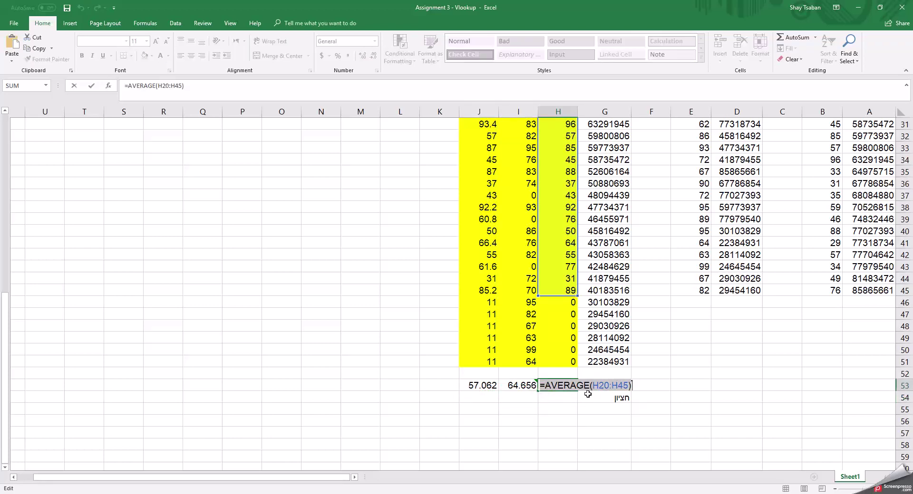
pyautogui.click(560, 399)
pyautogui.hotkey('ctrl', 'v')
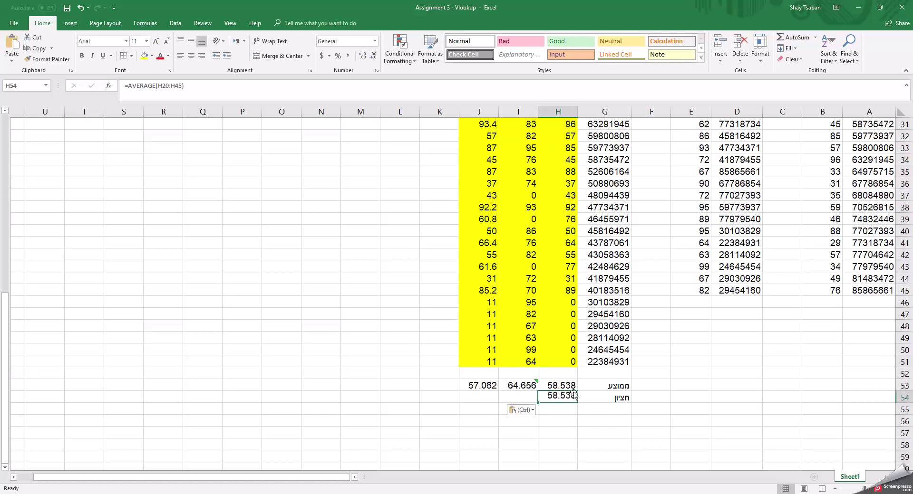
# Replace AVERAGE with MEDIAN in H54 so the exam grade formula reads =MEDIAN(H20:H45)
pyautogui.press('F2')
pyautogui.press('Left')
pyautogui.press('Left')
pyautogui.press('Left')
pyautogui.press('Left')
pyautogui.press('Left')
pyautogui.press('Left')
pyautogui.press('Left')
pyautogui.press('Left')
pyautogui.press('Left')
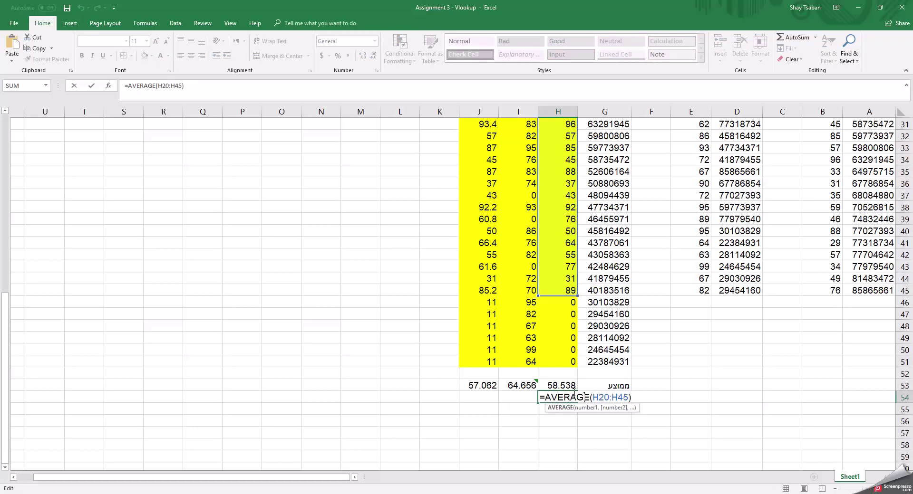
pyautogui.hotkey('shift', 'Left')
pyautogui.hotkey('shift', 'Left')
pyautogui.hotkey('shift', 'Left')
pyautogui.hotkey('shift', 'Left')
pyautogui.hotkey('shift', 'Left')
pyautogui.hotkey('shift', 'Left')
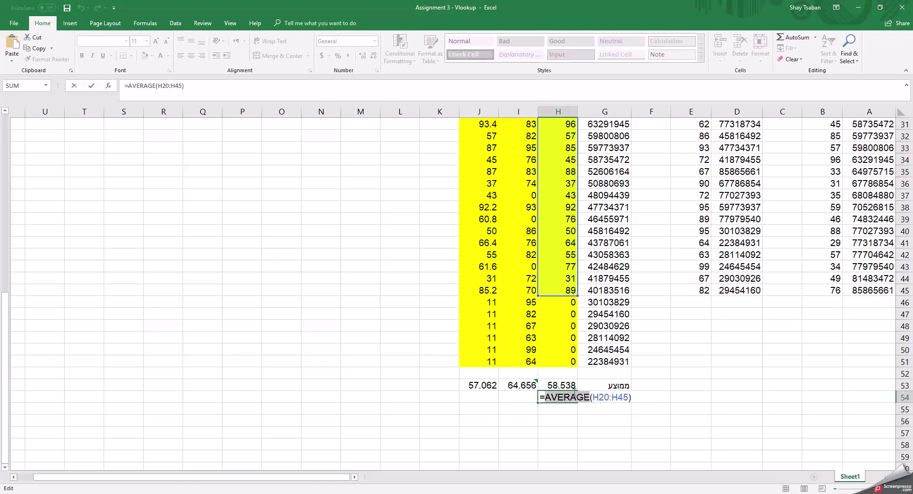
pyautogui.write('MEDIAN')
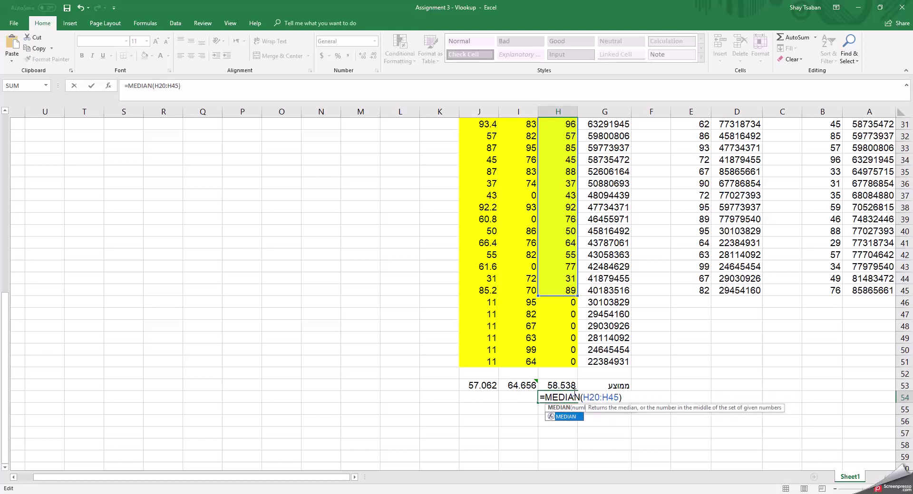
pyautogui.hotkey('ctrl', 'Return')
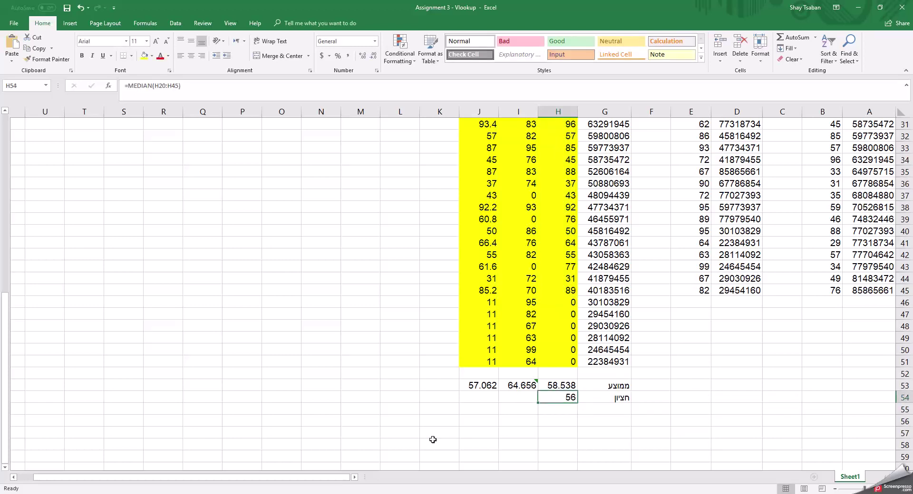
# Copy the assignment average formula =AVERAGE(I20:I51) from I53 into I54, accepting the correction of the doubled equals sign
pyautogui.doubleClick(517, 386)
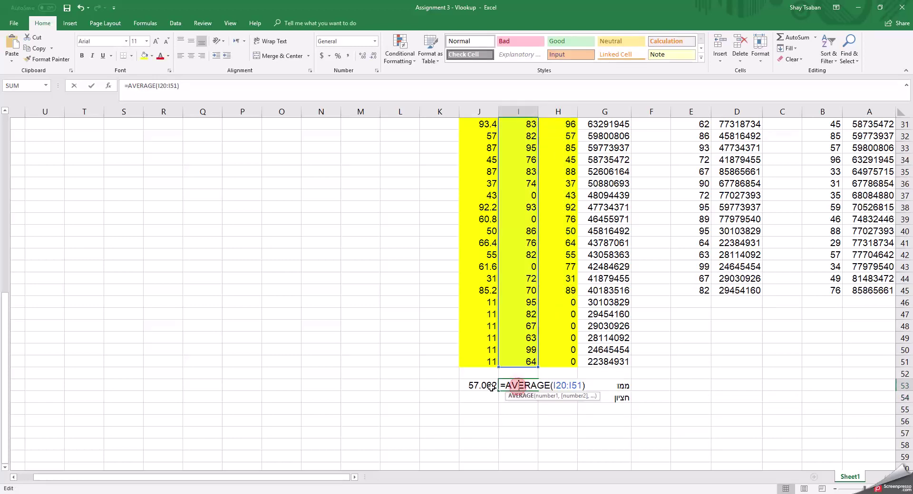
pyautogui.moveTo(502, 385); pyautogui.dragTo(582, 389)
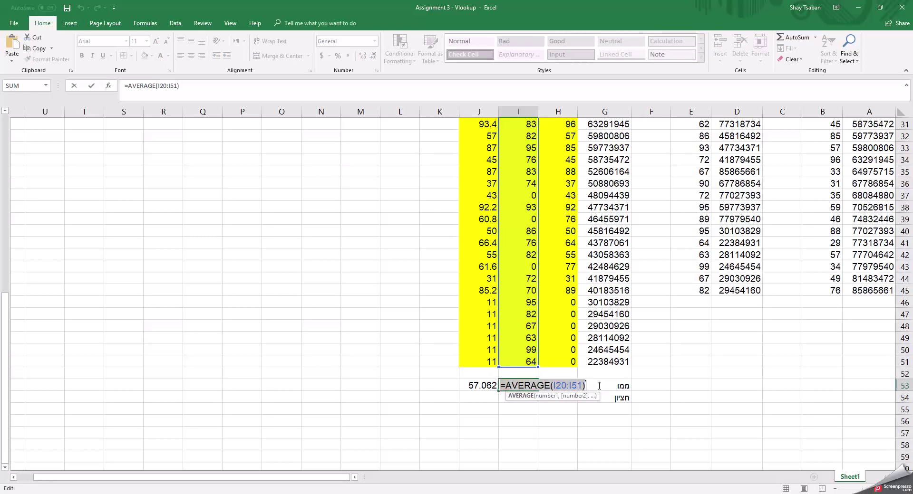
pyautogui.hotkey('ctrl', 'c')
pyautogui.press('Return')
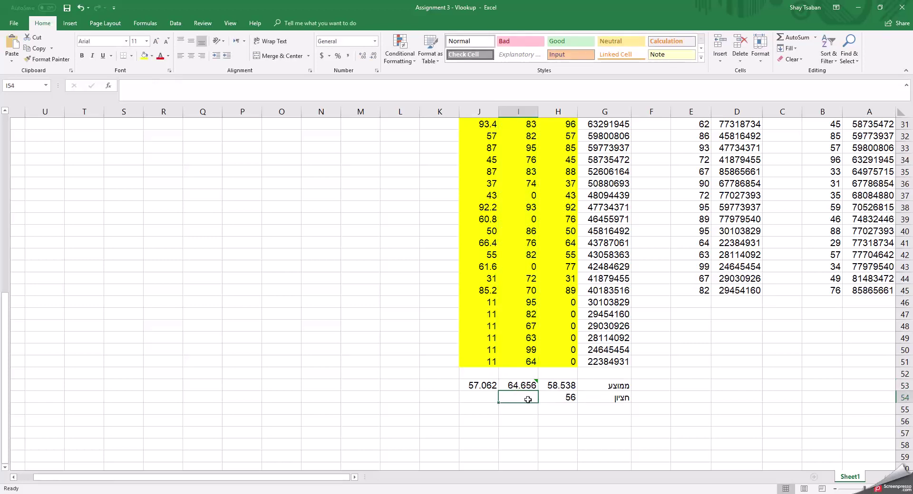
pyautogui.write('=')
pyautogui.hotkey('ctrl', 'v')
pyautogui.press('Return')
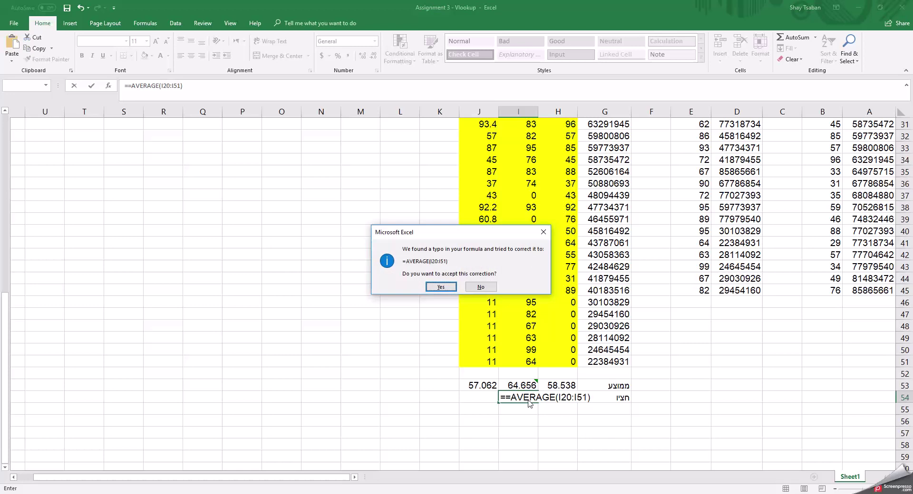
pyautogui.press('Return')
# Change the function in I54 to MEDIAN to calculate the assignment grade median over I20:I51
pyautogui.press('Left')
pyautogui.press('Left')
pyautogui.press('Left')
pyautogui.press('Left')
pyautogui.press('Left')
pyautogui.press('Left')
pyautogui.press('Left')
pyautogui.press('Left')
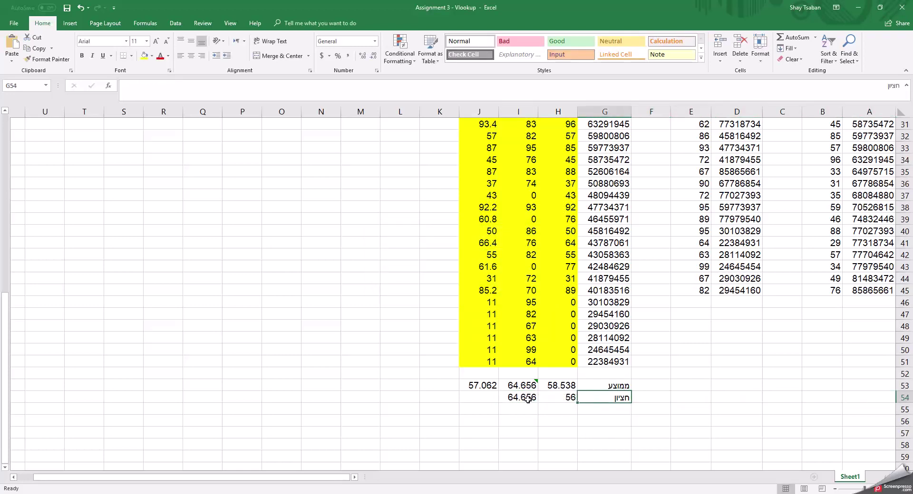
pyautogui.press('F2')
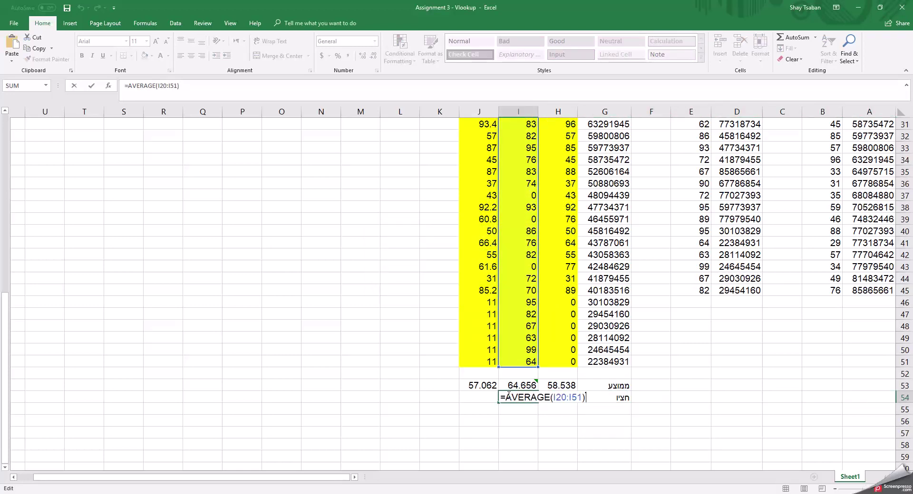
pyautogui.doubleClick(522, 398)
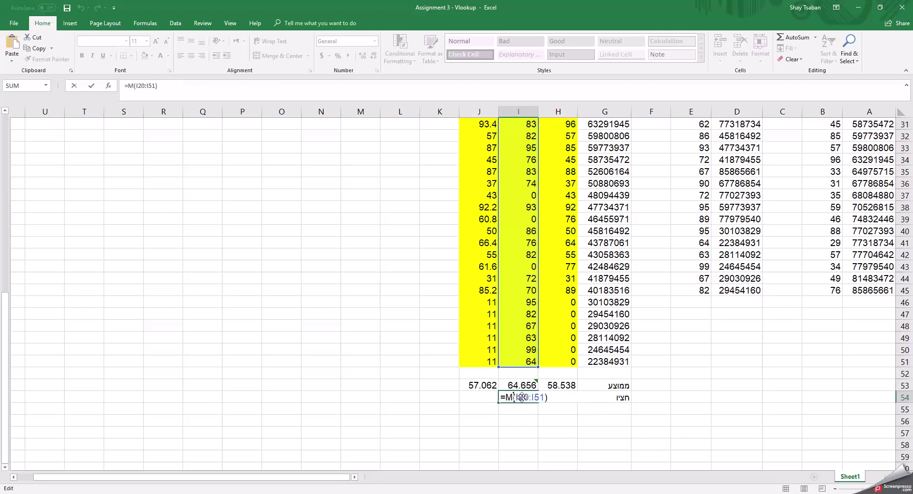
pyautogui.write('MEDIAN')
pyautogui.press('Return')
# Copy the final grade average formula text =AVERAGE(J20:J45) from J53 into J54 with its range intact
pyautogui.press('Up')
pyautogui.press('Left')
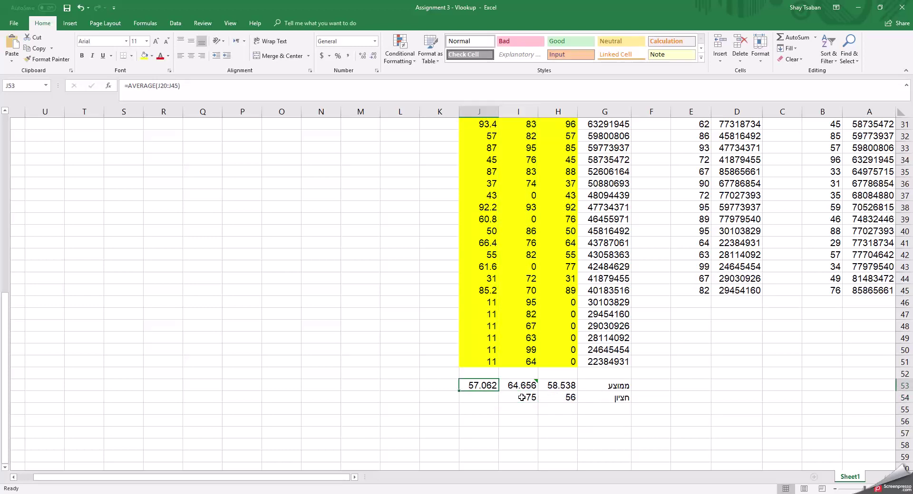
pyautogui.tripleClick(130, 86)
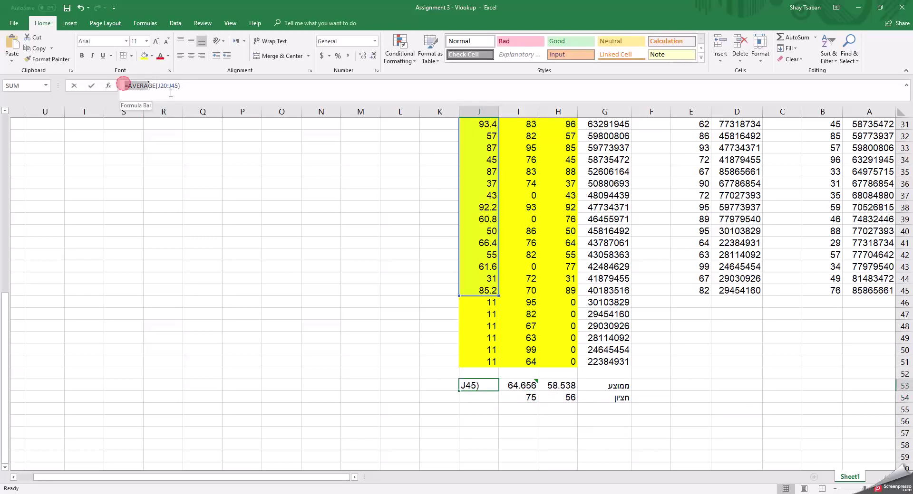
pyautogui.hotkey('ctrl', 'c')
pyautogui.press('Escape')
pyautogui.click(477, 397)
pyautogui.hotkey('ctrl', 'v')
# Turn the formula in J54 into =MEDIAN(J20:J45) to calculate the final grade median
pyautogui.press('F2')
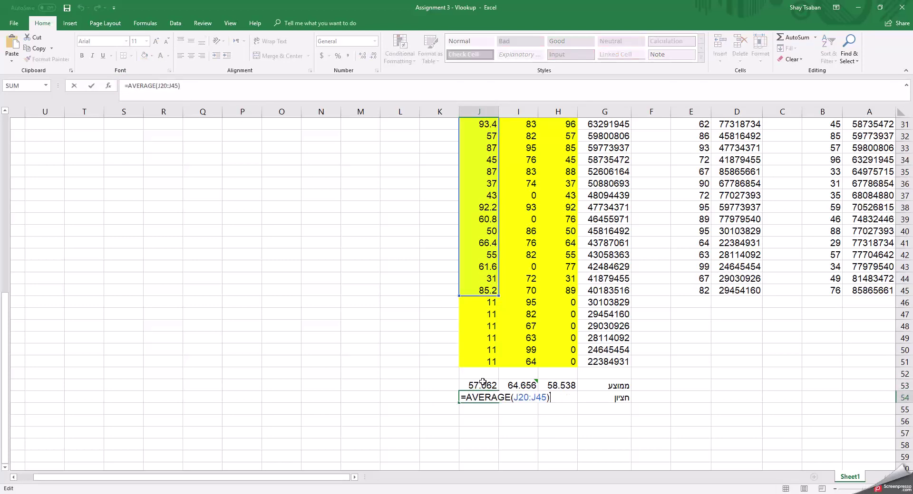
pyautogui.press('Home')
pyautogui.press('Right')
pyautogui.hotkey('shift', 'Right')
pyautogui.hotkey('shift', 'Right')
pyautogui.hotkey('shift', 'Right')
pyautogui.hotkey('shift', 'Right')
pyautogui.hotkey('shift', 'Right')
pyautogui.hotkey('shift', 'Right')
pyautogui.hotkey('shift', 'Right')
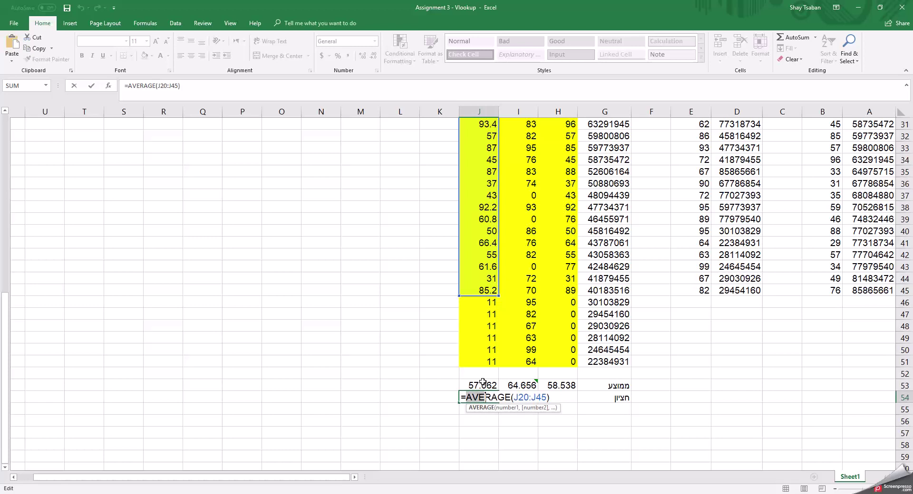
pyautogui.write('MEDIAN')
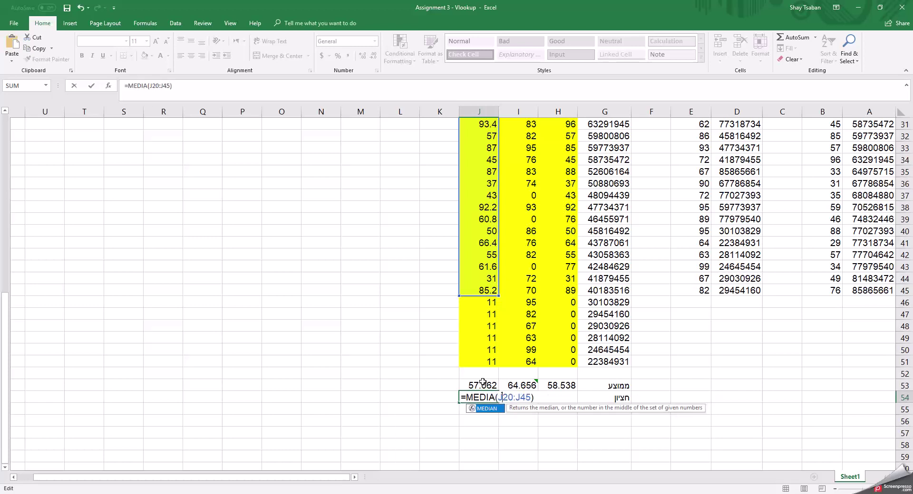
pyautogui.hotkey('ctrl', 'Return')
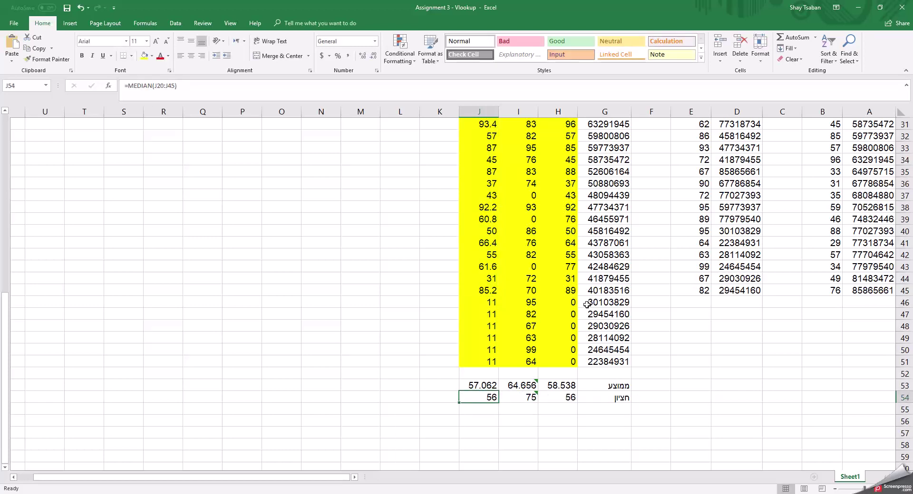
# Review the median and CORREL tasks in the assignment instructions and label G55 מקדם מתאם
pyautogui.scroll(8, 587, 304)
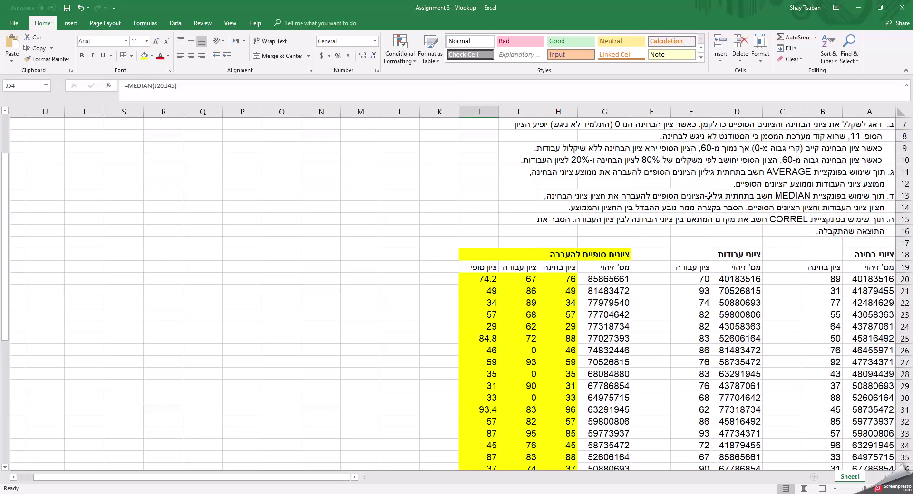
pyautogui.scroll(-7, 672, 217)
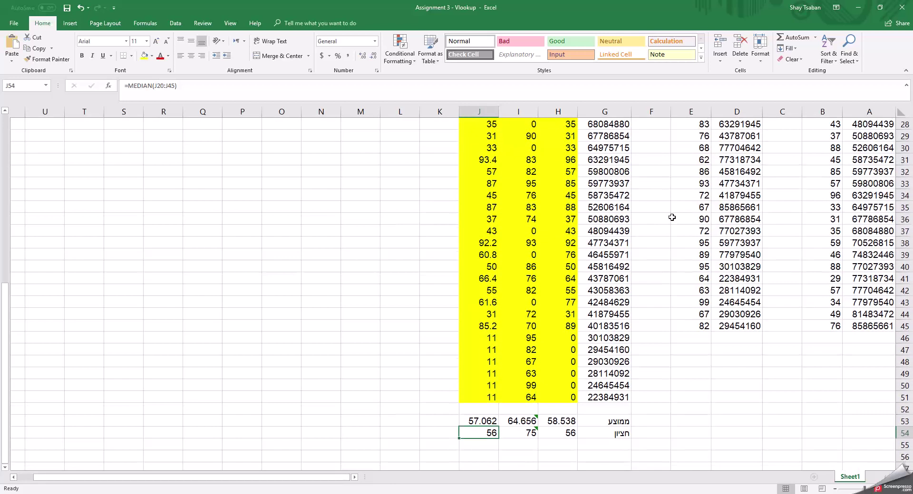
pyautogui.scroll(9, 672, 217)
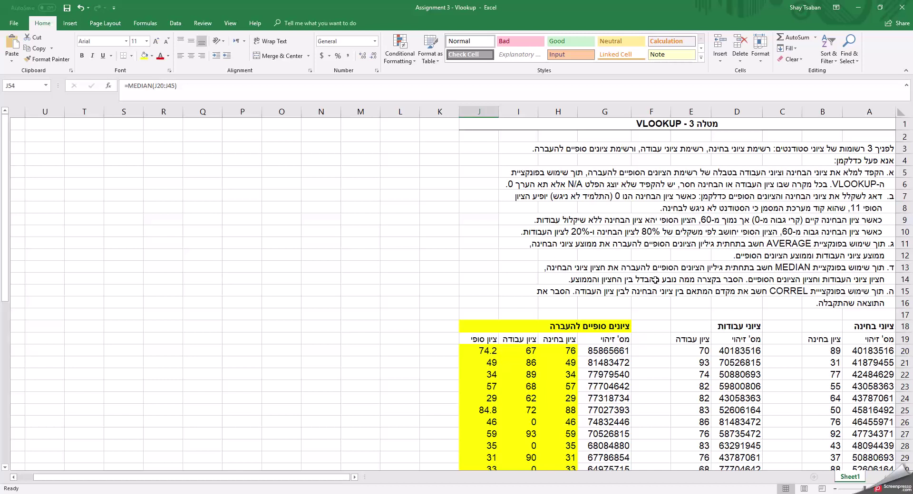
pyautogui.scroll(-2, 677, 204)
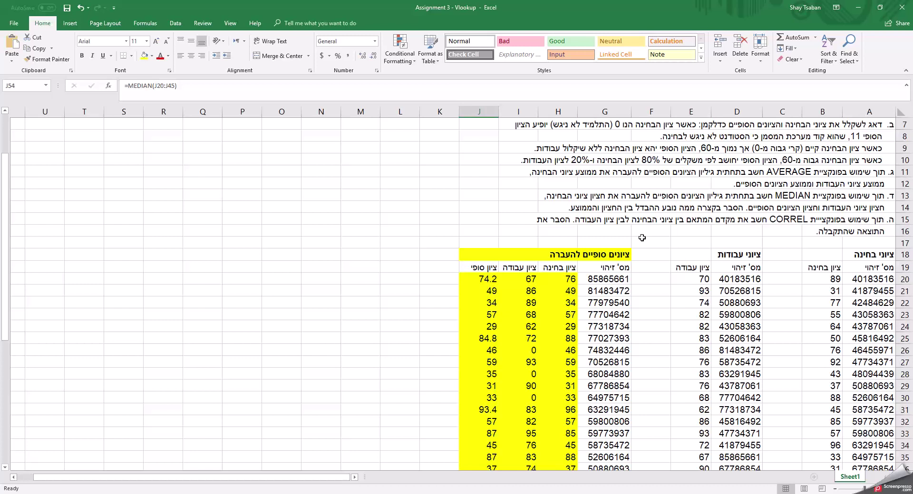
pyautogui.scroll(-2, 639, 239)
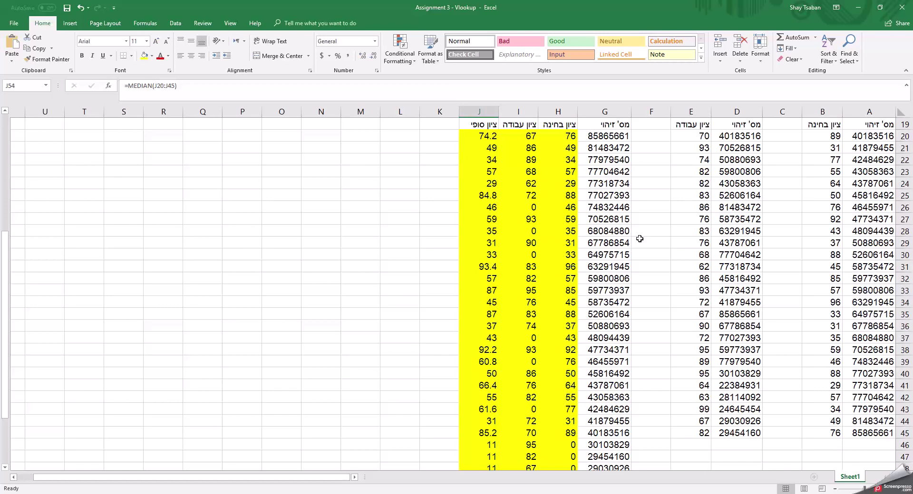
pyautogui.scroll(-5, 638, 239)
pyautogui.click(603, 373)
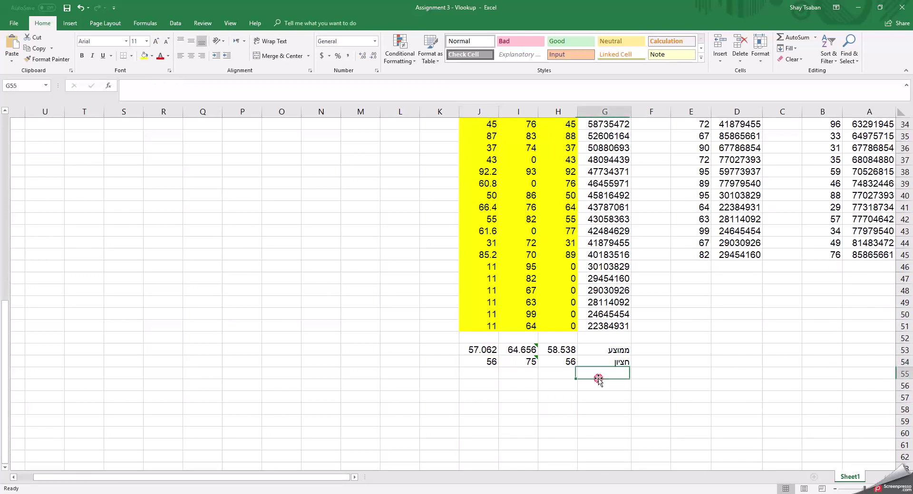
pyautogui.write('מקדם מתא')
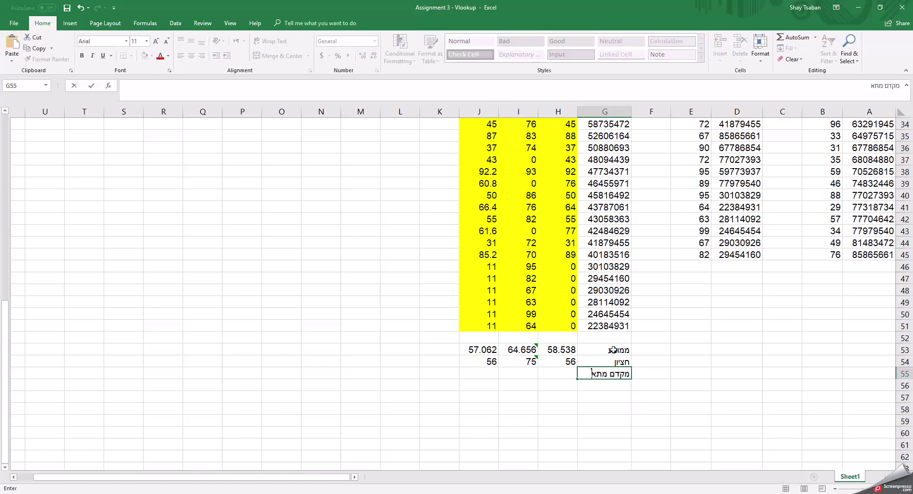
pyautogui.write('ם')
# Start a CORREL formula in H55 with the exam grades H20:H51 as the first array
pyautogui.press('Tab')
pyautogui.write('=COR')
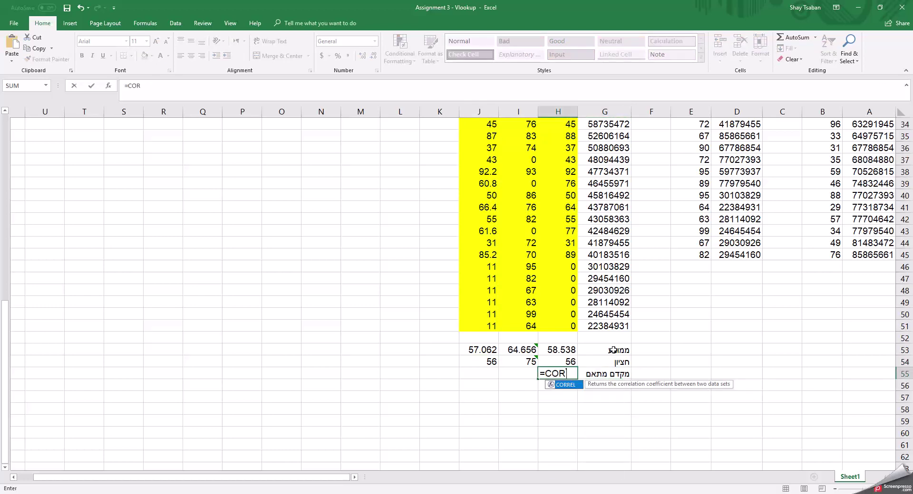
pyautogui.doubleClick(572, 386)
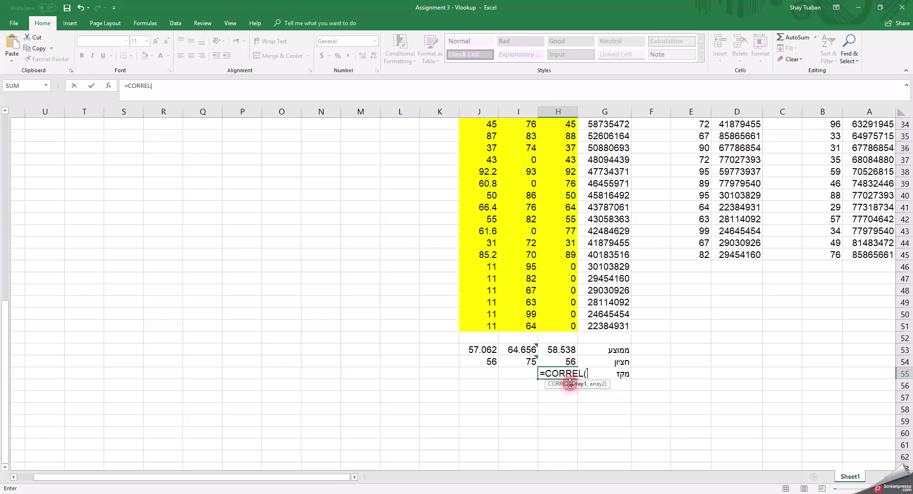
pyautogui.scroll(10, 563, 286)
pyautogui.scroll(-2, 563, 286)
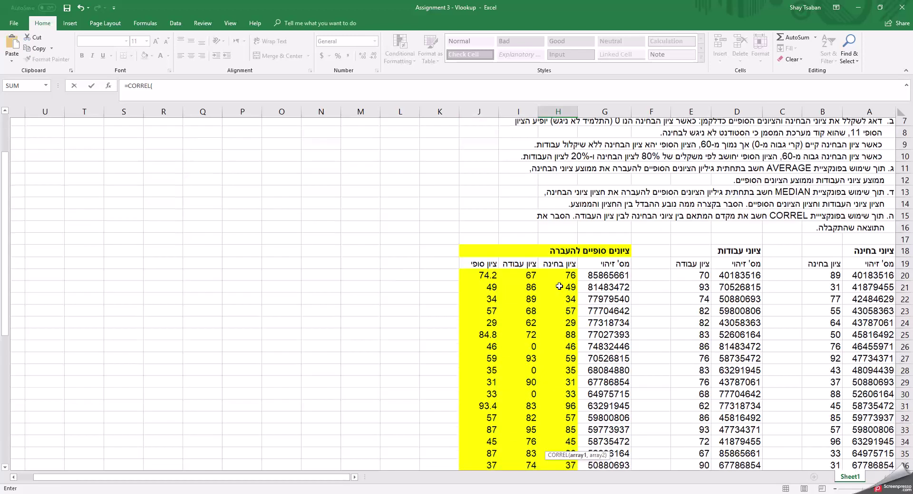
pyautogui.moveTo(561, 244); pyautogui.dragTo(557, 445)
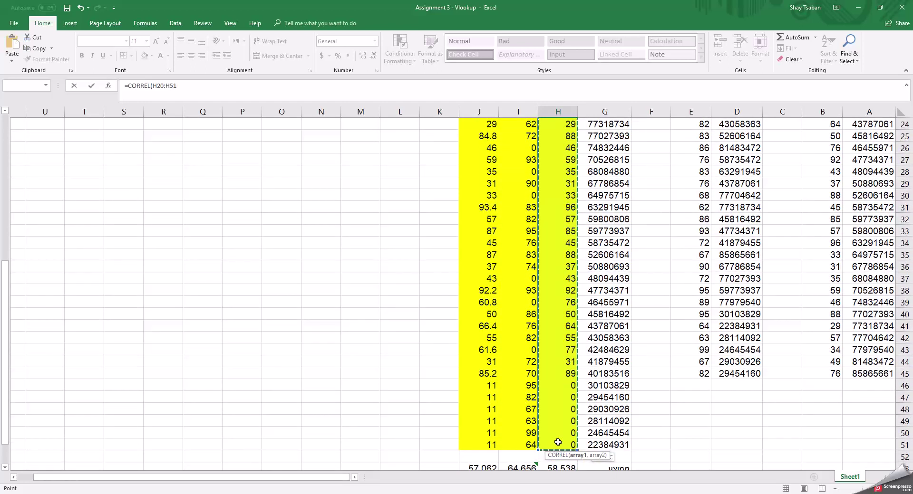
pyautogui.scroll(-3, 545, 390)
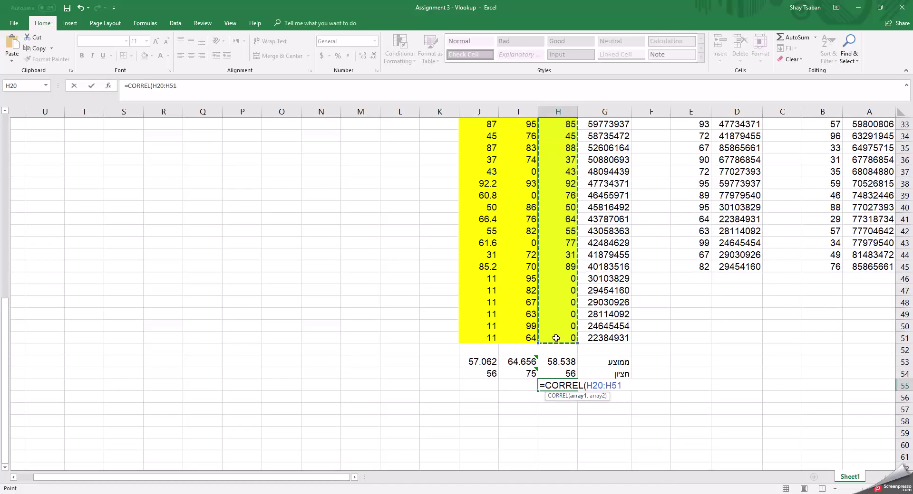
# Add the assignment grades I20:I51 as the second array and complete the formula as =CORREL(H20:H51,I20:I51)
pyautogui.press('F2')
pyautogui.write(',')
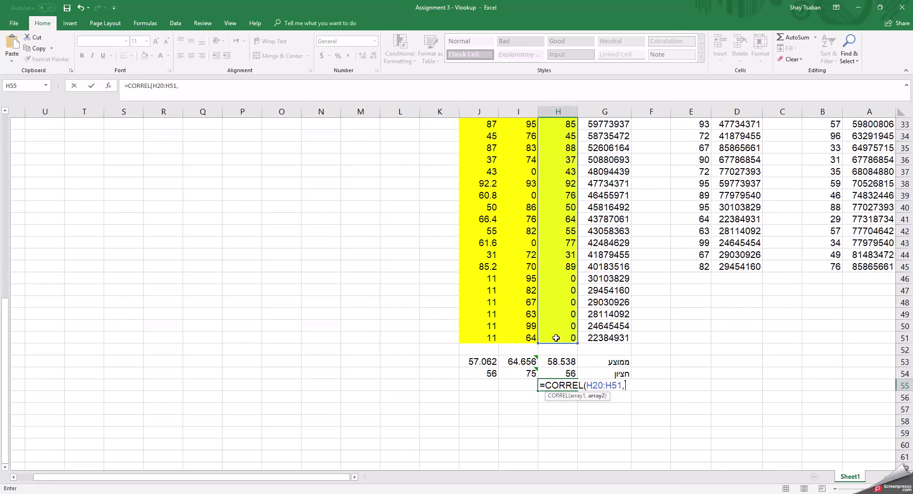
pyautogui.scroll(7, 523, 280)
pyautogui.moveTo(515, 219); pyautogui.dragTo(532, 467)
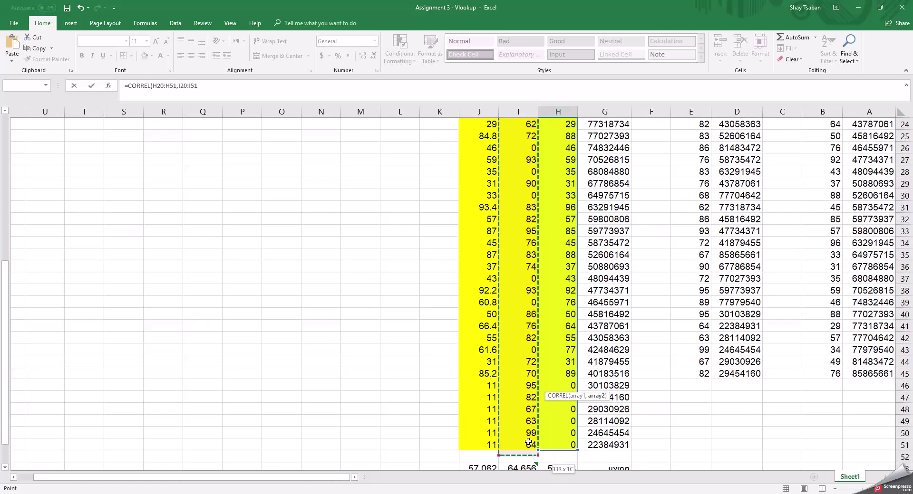
pyautogui.scroll(-4, 537, 376)
pyautogui.write('(')
pyautogui.write(')')
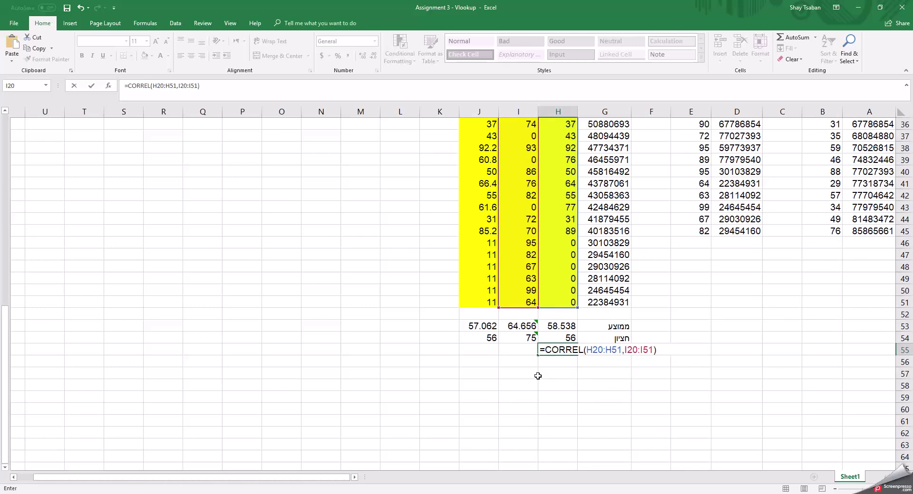
pyautogui.press('Return')
pyautogui.press('Up')
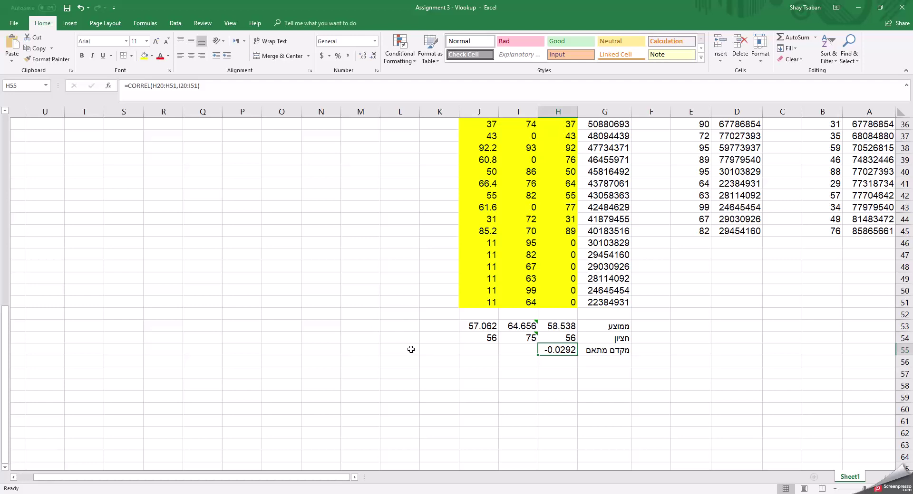
pyautogui.scroll(12, 411, 350)
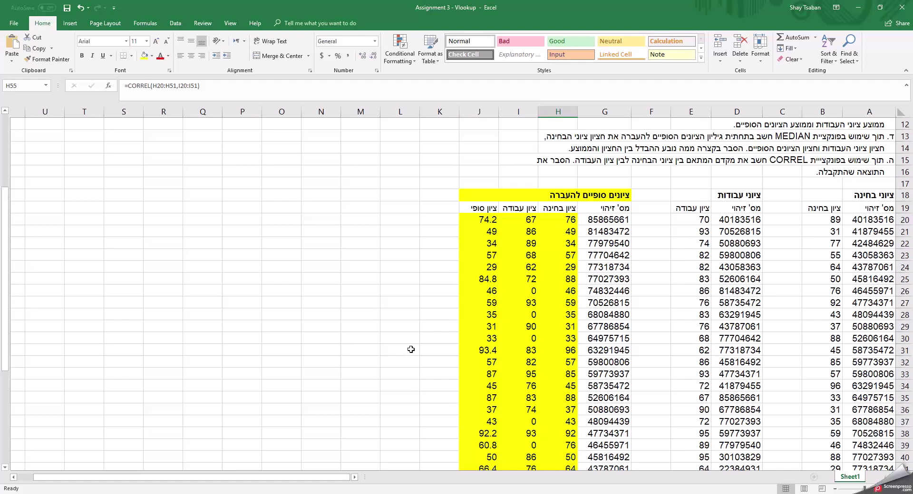
pyautogui.scroll(-9, 430, 369)
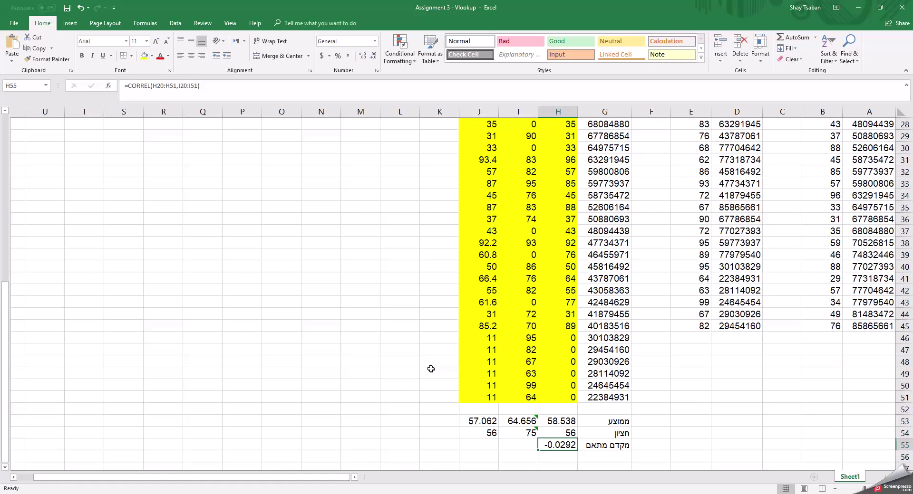
pyautogui.scroll(9, 431, 368)
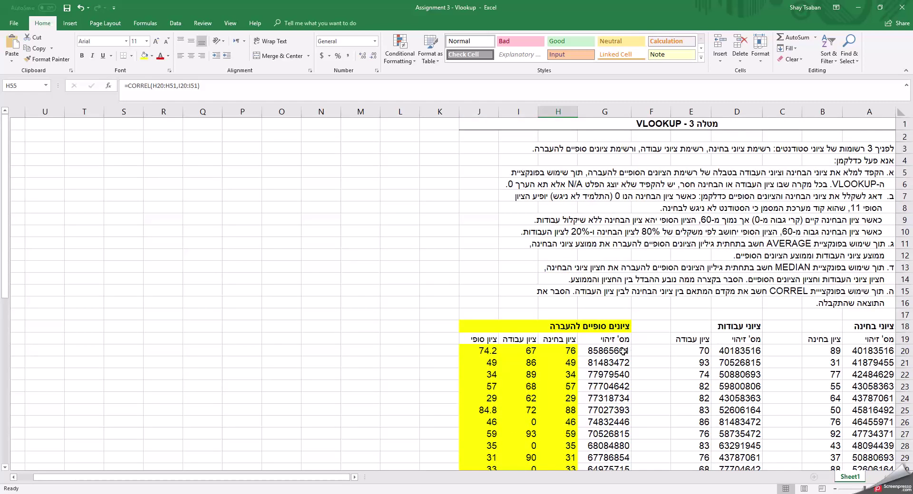